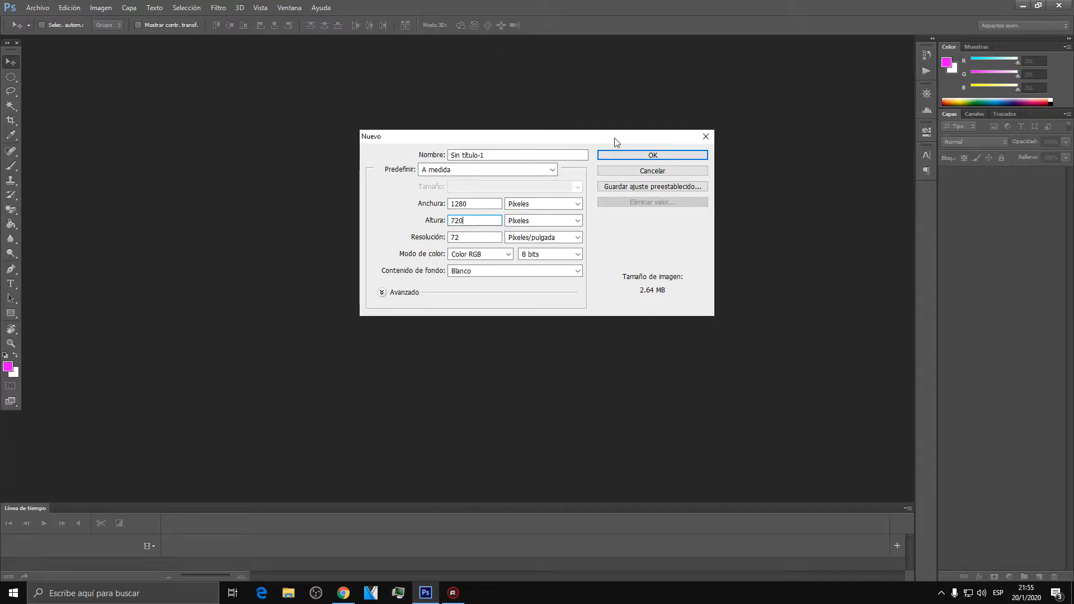
# Create the 1280 × 720 pixel document and convert its white background into a regular layer.
pyautogui.doubleClick(1038, 179)
pyautogui.click(640, 188)
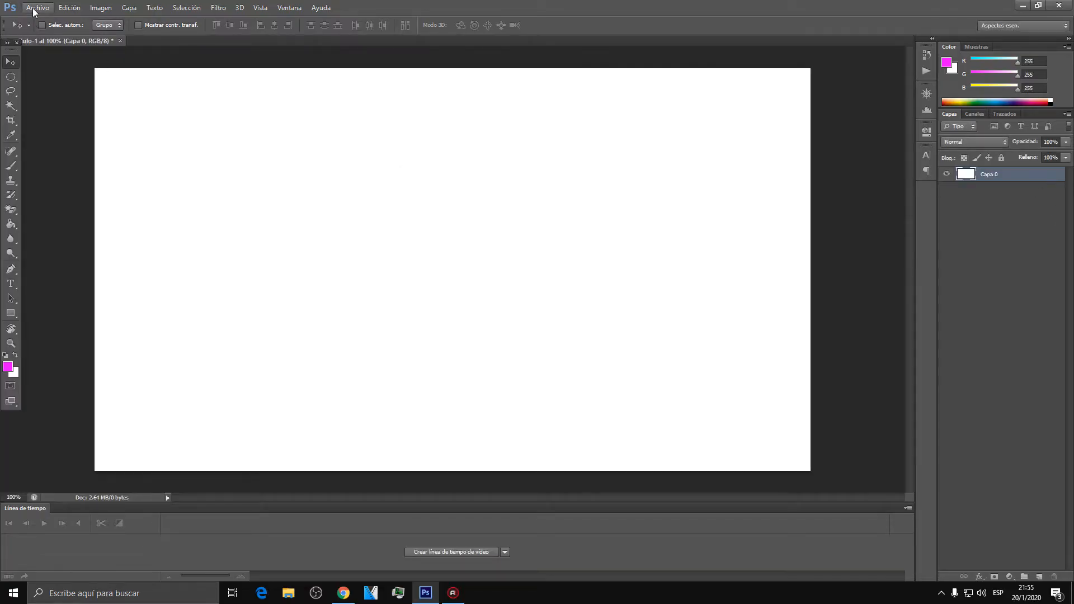
# Open imagen.png and convert its background into a regular layer.
pyautogui.click(38, 7)
pyautogui.click(47, 32)
pyautogui.click(872, 271)
pyautogui.click(899, 412)
pyautogui.doubleClick(1033, 172)
pyautogui.click(643, 189)
# Copy the workspace screenshot into the 1280 × 720 document and scale it to fill the whole canvas.
pyautogui.moveTo(585, 213); pyautogui.dragTo(70, 44)
pyautogui.moveTo(384, 225); pyautogui.dragTo(515, 224)
pyautogui.moveTo(610, 230); pyautogui.dragTo(508, 343)
pyautogui.hotkey('ctrl', 't')
pyautogui.moveTo(717, 96); pyautogui.dragTo(252, 357)
pyautogui.moveTo(222, 403); pyautogui.dragTo(673, 114)
pyautogui.moveTo(703, 411); pyautogui.dragTo(810, 471)
pyautogui.click(561, 24)
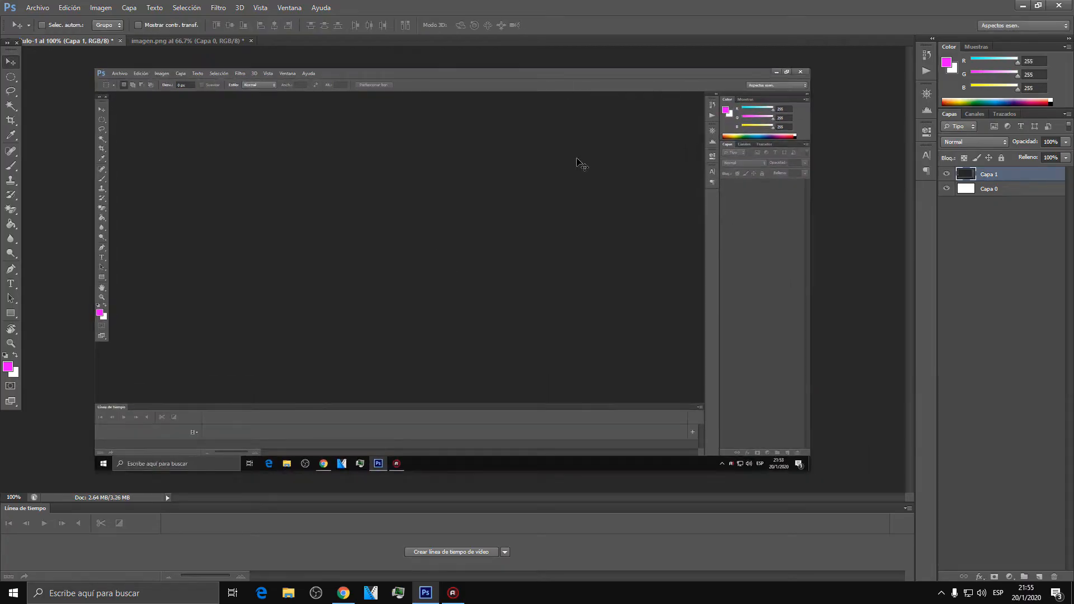
# Open DESCARGAR GTA SAN ANDREAS.png from the imagenes png folder on the F: drive.
pyautogui.click(37, 9)
pyautogui.click(42, 26)
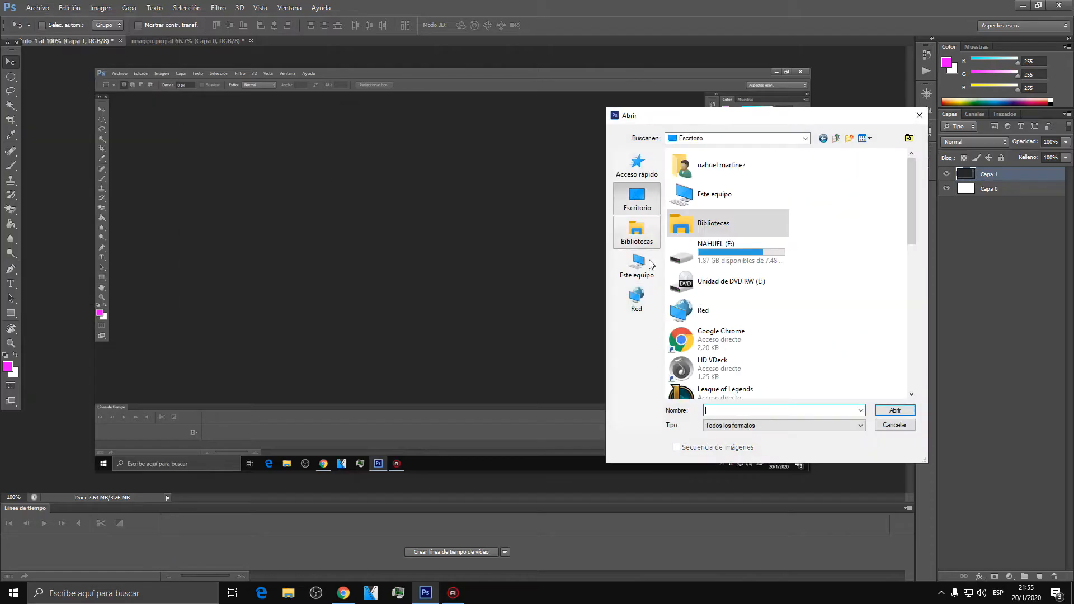
pyautogui.scroll(-10, 698, 314)
pyautogui.scroll(10, 725, 316)
pyautogui.doubleClick(734, 242)
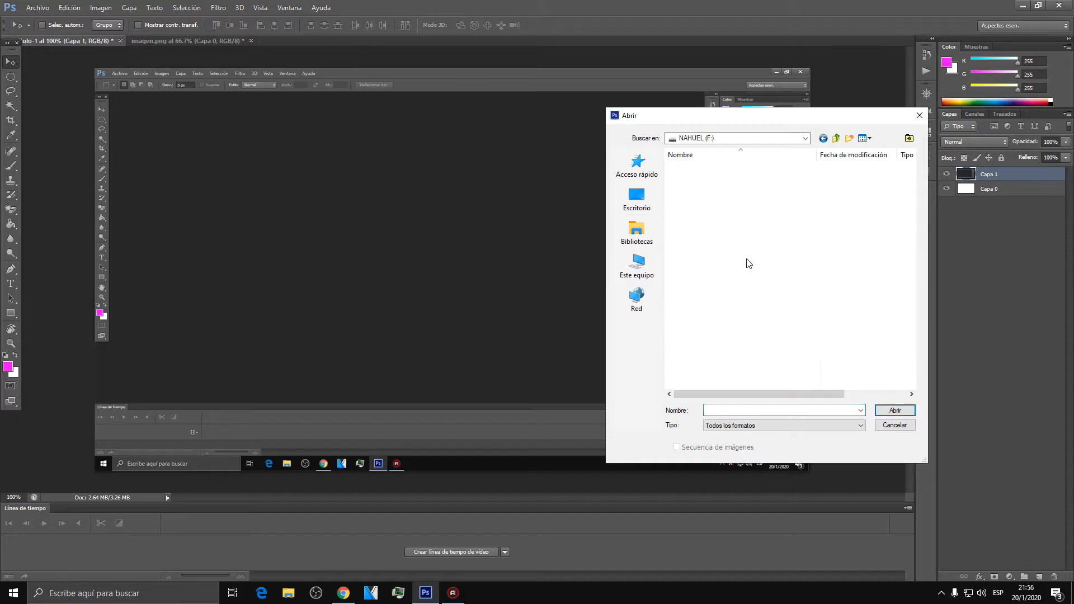
pyautogui.doubleClick(700, 199)
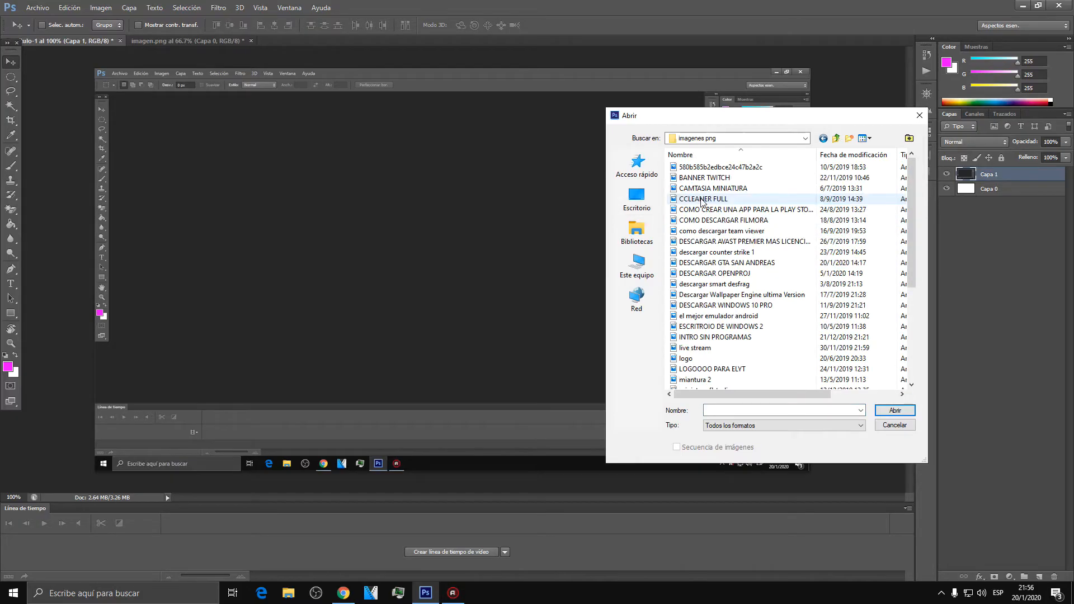
pyautogui.scroll(-1, 731, 249)
pyautogui.doubleClick(727, 231)
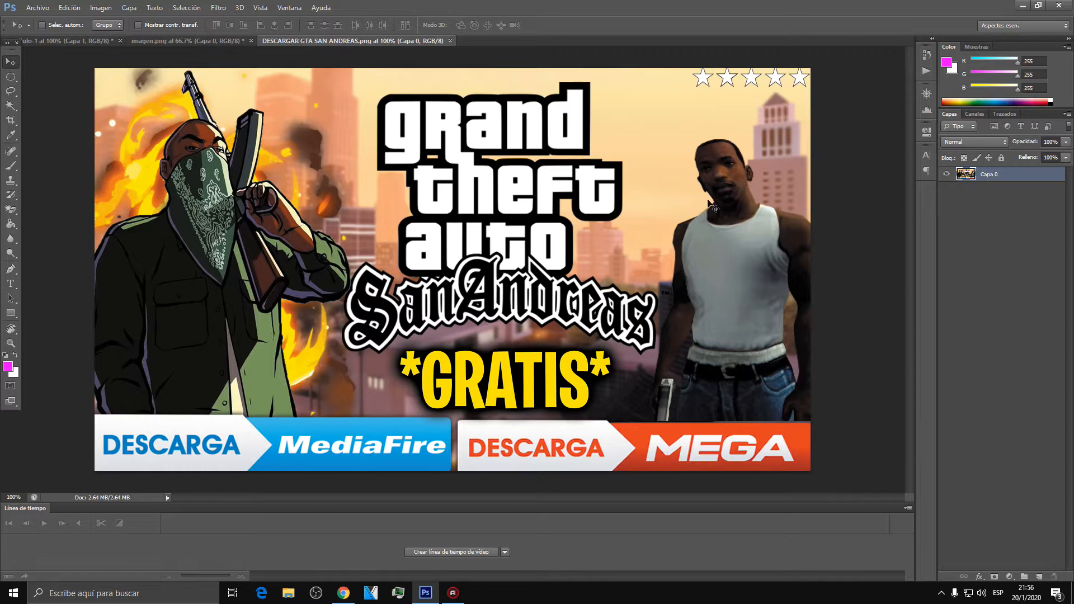
# Copy the GTA image into the thumbnail document and scale it to about 72% over the screenshot's empty work area.
pyautogui.moveTo(713, 207); pyautogui.dragTo(635, 249)
pyautogui.hotkey('ctrl', 't')
pyautogui.moveTo(741, 115); pyautogui.dragTo(479, 259)
pyautogui.moveTo(418, 316); pyautogui.dragTo(530, 186)
pyautogui.moveTo(621, 365); pyautogui.dragTo(681, 397)
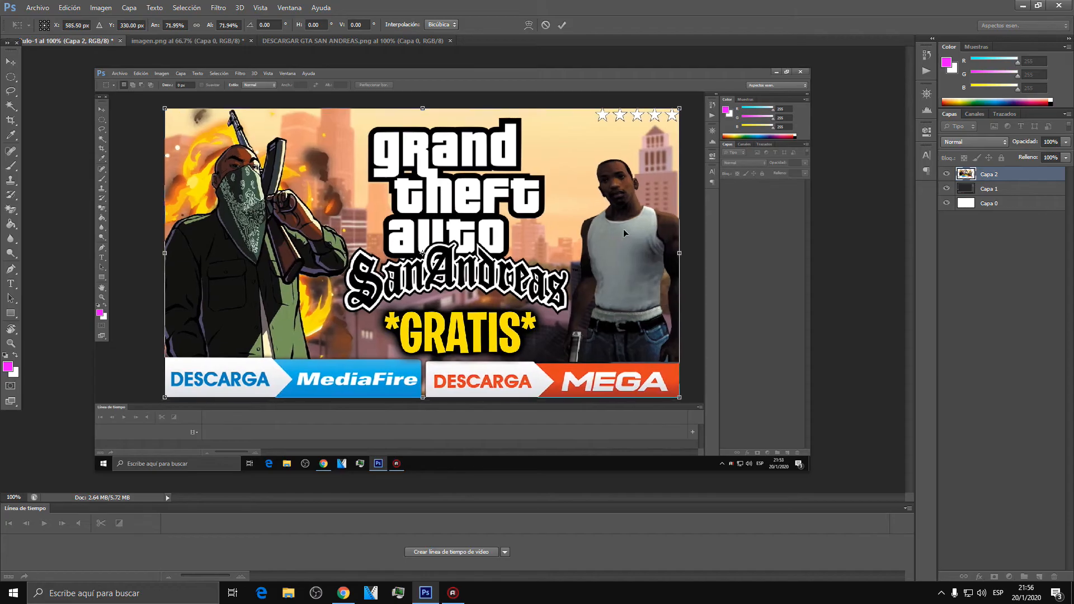
pyautogui.click(561, 25)
# Enlarge the placed GTA image slightly, to about 102.5% width and 101.5% height.
pyautogui.hotkey('shift', 'Left')
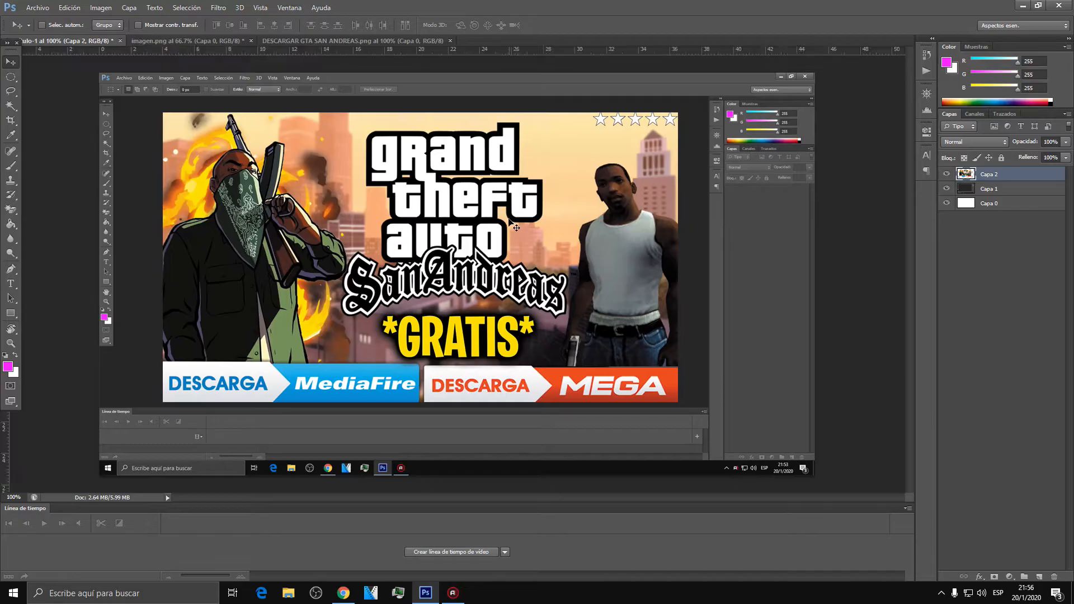
pyautogui.hotkey('ctrl', 't')
pyautogui.moveTo(673, 398); pyautogui.dragTo(686, 402)
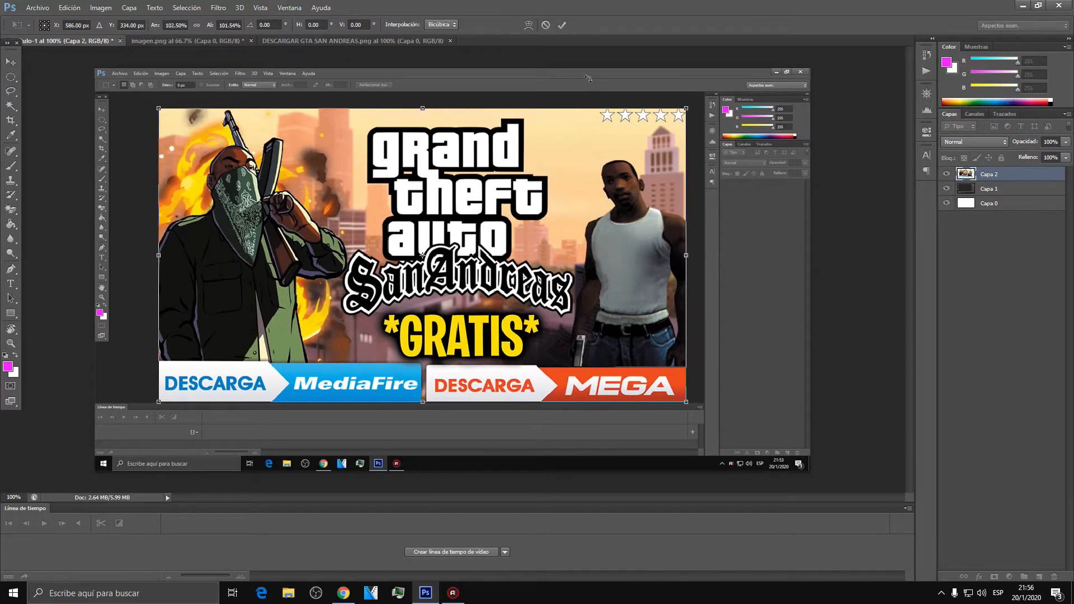
pyautogui.press('Return')
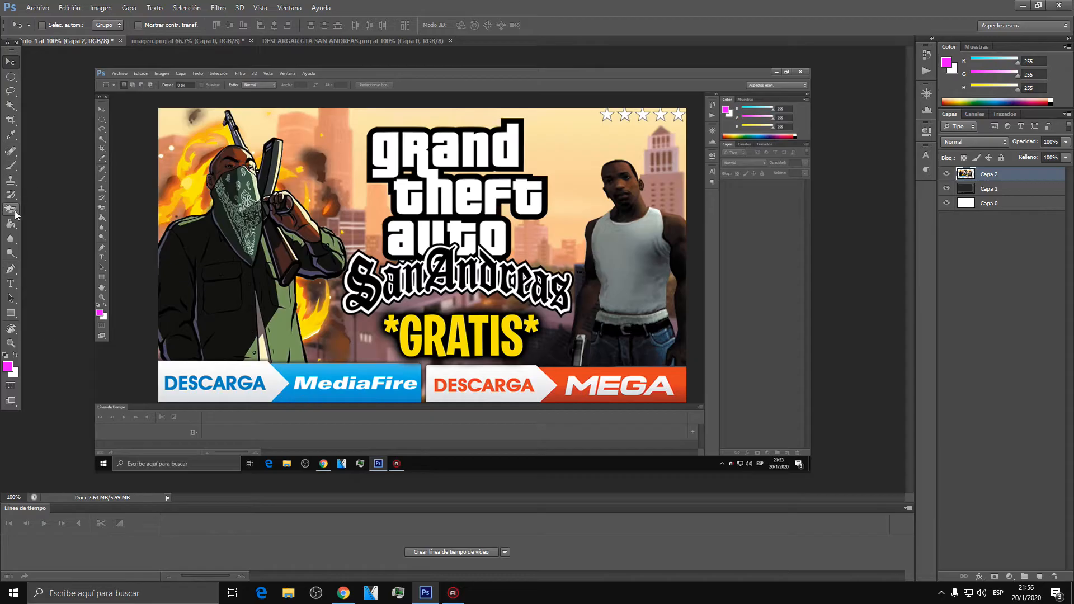
# Blur the GTA image with the Blur tool, using 85% strength for the second pass, and shift the image to the left.
pyautogui.click(10, 237)
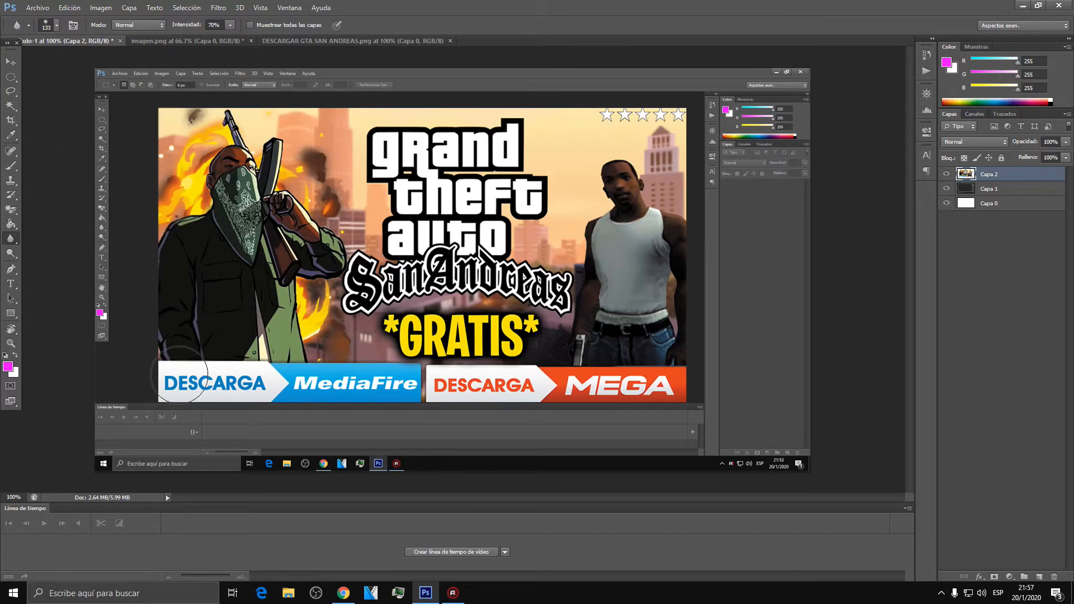
pyautogui.moveTo(182, 385)
pyautogui.mouseDown()
pyautogui.moveTo(513, 373)
pyautogui.moveTo(514, 357)
pyautogui.moveTo(391, 302)
pyautogui.moveTo(527, 225)
pyautogui.moveTo(243, 146)
pyautogui.moveTo(628, 113)
pyautogui.moveTo(649, 235)
pyautogui.moveTo(582, 292)
pyautogui.moveTo(649, 386)
pyautogui.moveTo(526, 207)
pyautogui.moveTo(392, 263)
pyautogui.moveTo(654, 146)
pyautogui.moveTo(420, 270)
pyautogui.mouseUp()
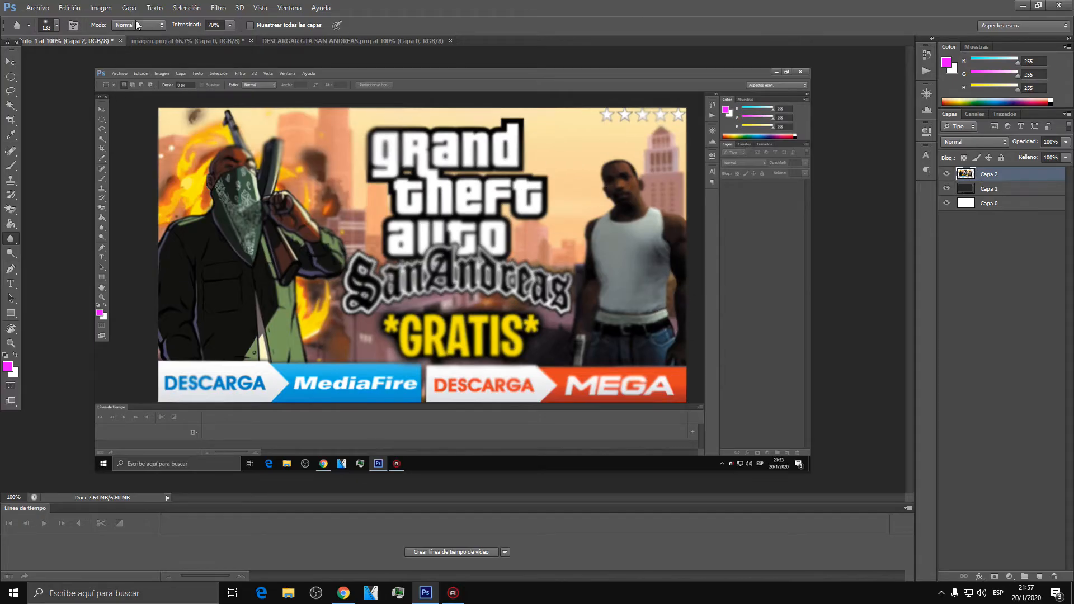
pyautogui.write('85')
pyautogui.press('Return')
pyautogui.moveTo(229, 98)
pyautogui.mouseDown()
pyautogui.moveTo(172, 123)
pyautogui.moveTo(202, 232)
pyautogui.moveTo(246, 281)
pyautogui.moveTo(260, 340)
pyautogui.moveTo(412, 368)
pyautogui.moveTo(639, 375)
pyautogui.mouseUp()
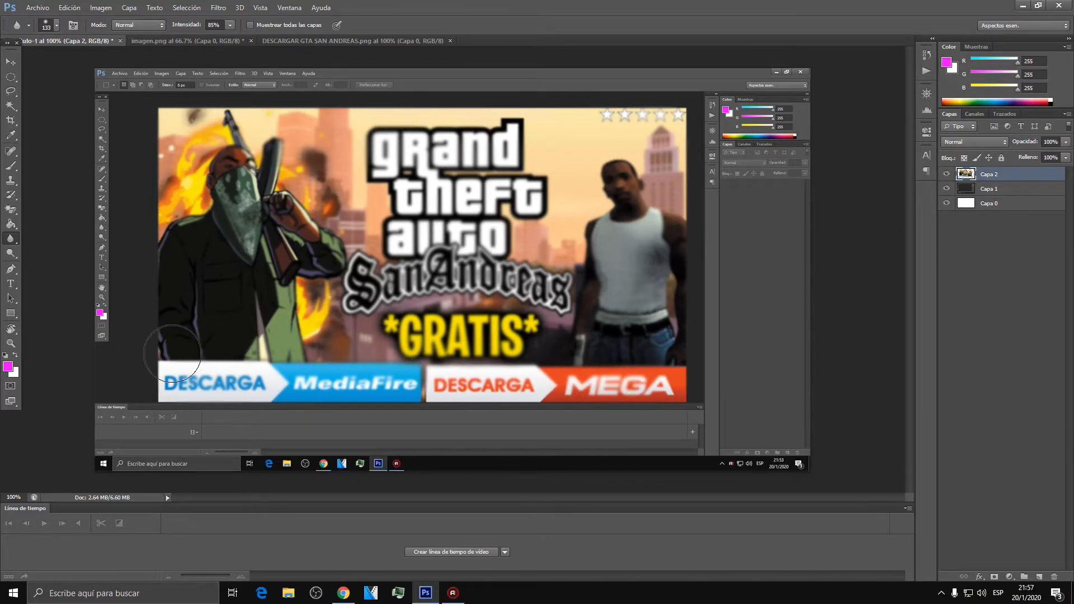
pyautogui.click(11, 62)
pyautogui.moveTo(449, 213); pyautogui.dragTo(472, 200)
# Open xdd.psd from the PS Portable CS6 folder and accept the missing-fonts notice.
pyautogui.click(38, 7)
pyautogui.click(47, 29)
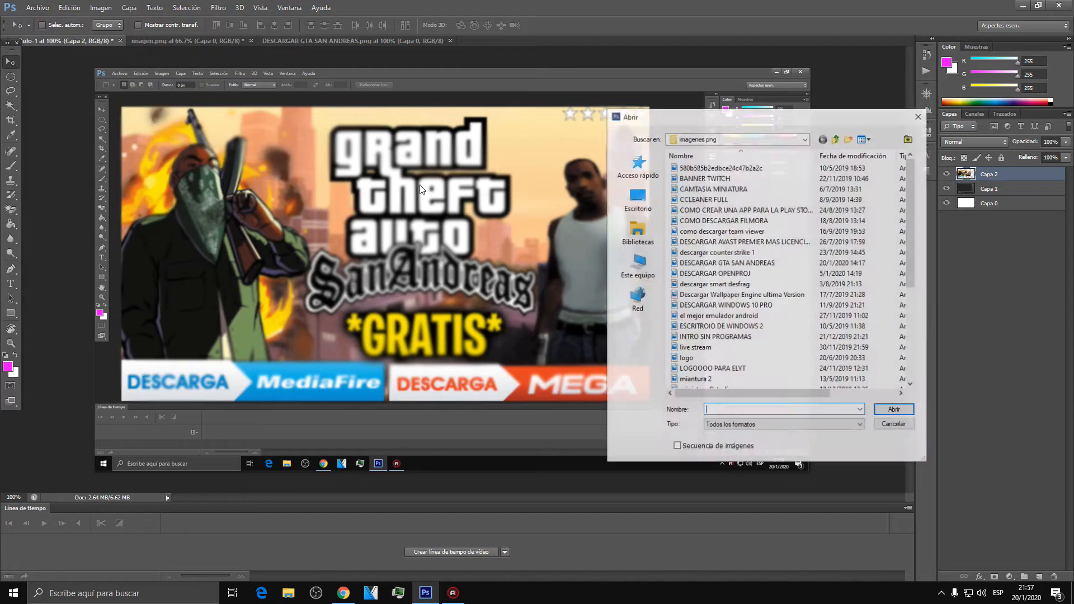
pyautogui.scroll(-3, 730, 257)
pyautogui.scroll(2, 731, 265)
pyautogui.doubleClick(732, 265)
pyautogui.click(687, 230)
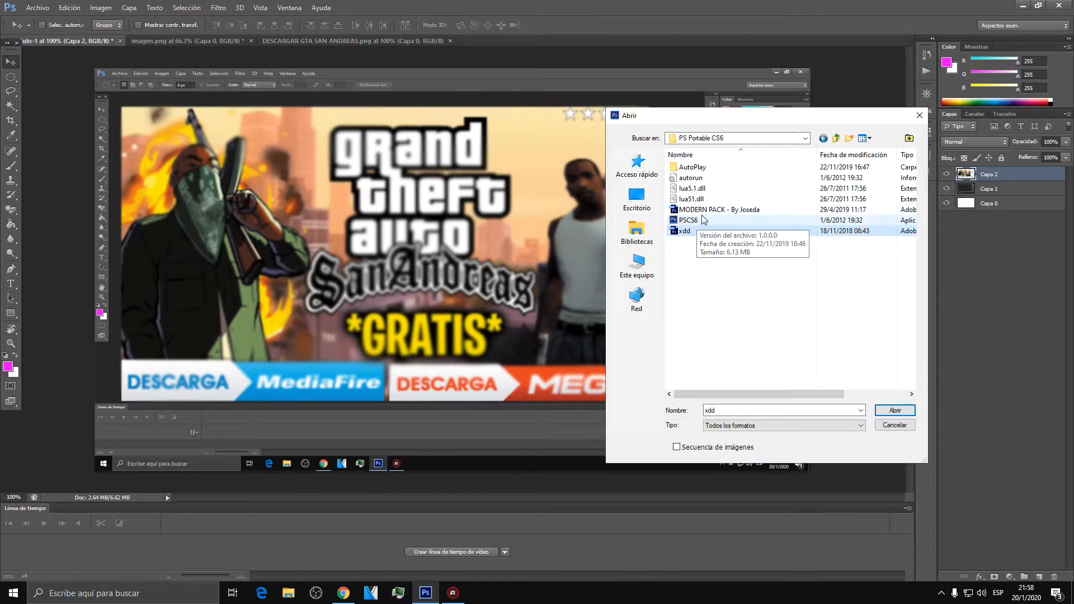
pyautogui.click(896, 414)
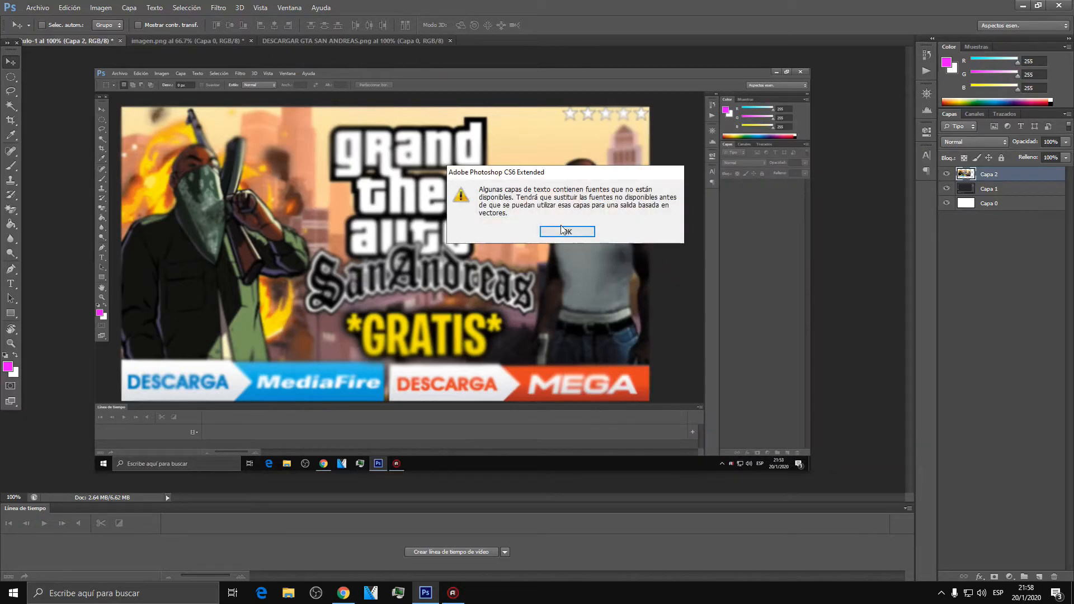
pyautogui.press('Return')
# Hide the OCULTAR layer, copy blue text style 13 from the ESTILOS group into the thumbnail, and select the GTA image layer there.
pyautogui.click(947, 174)
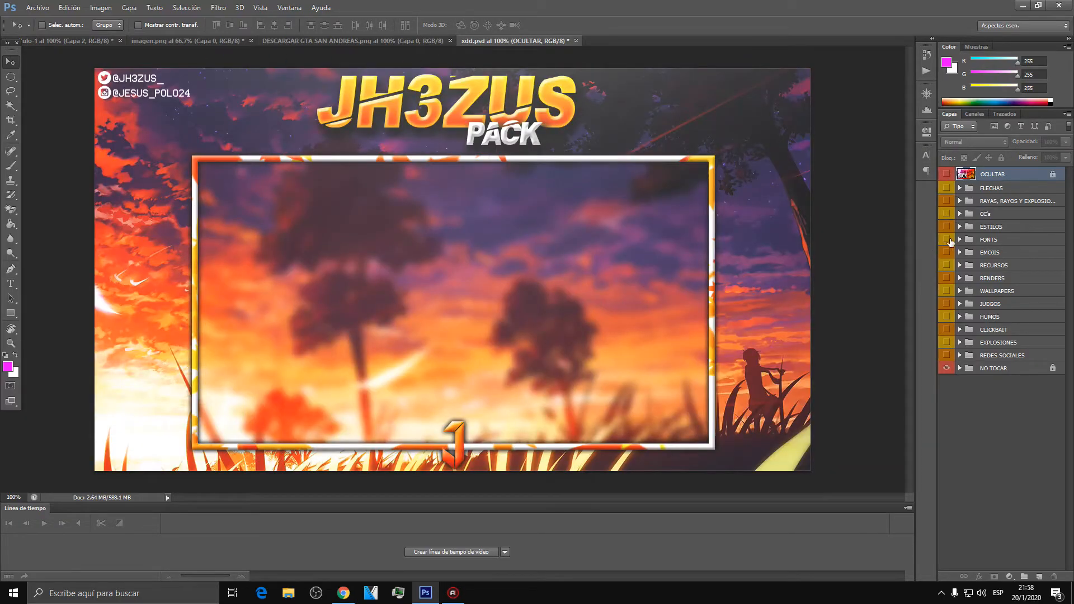
pyautogui.click(946, 227)
pyautogui.click(960, 226)
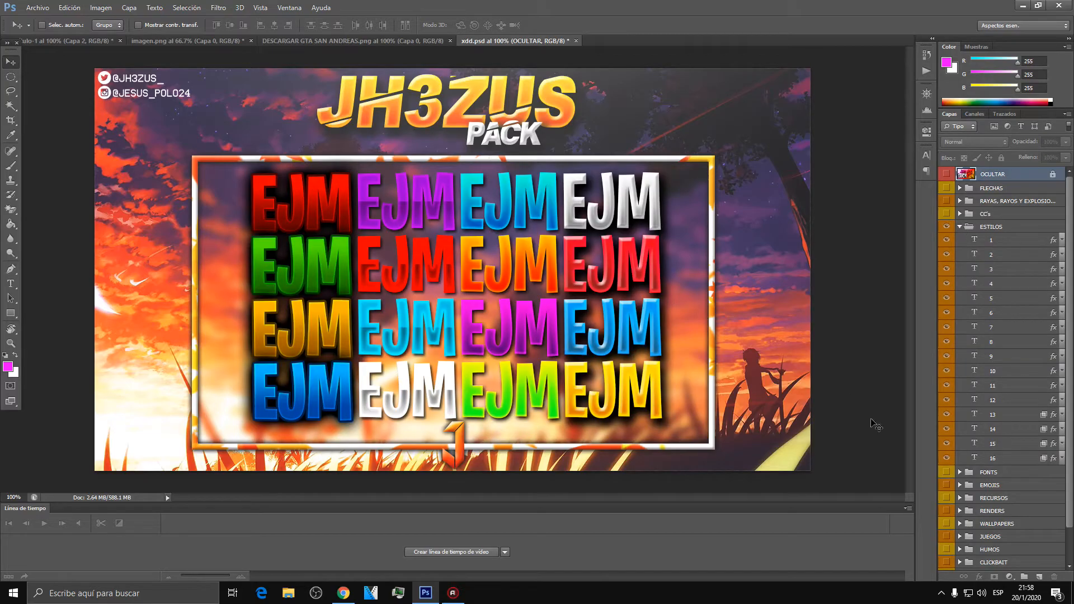
pyautogui.click(946, 414)
pyautogui.click(946, 414)
pyautogui.click(993, 415)
pyautogui.moveTo(155, 314); pyautogui.dragTo(643, 193)
pyautogui.click(985, 190)
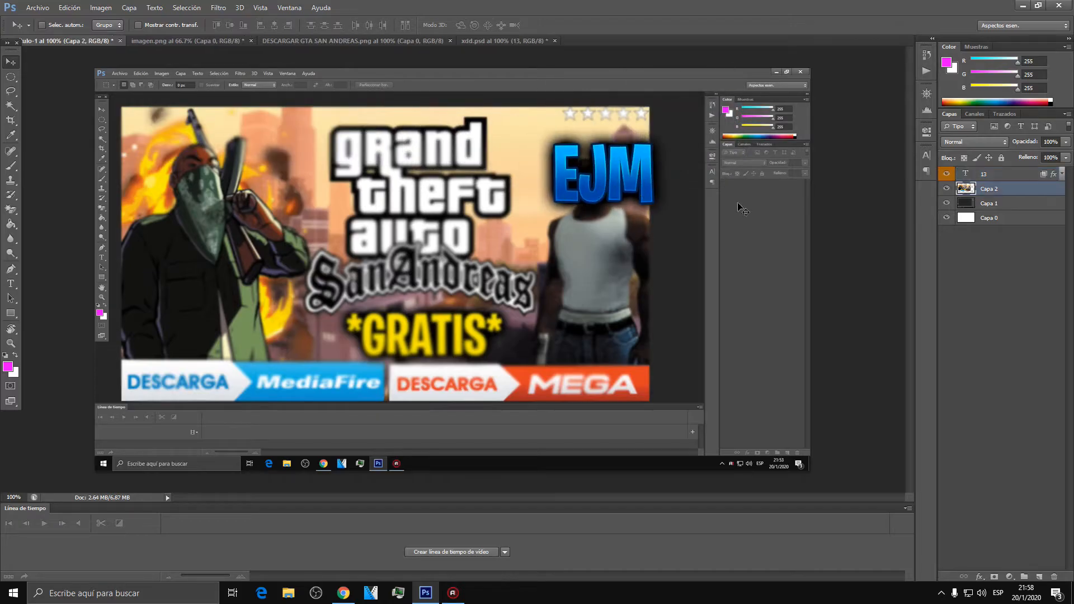
pyautogui.click(10, 166)
pyautogui.moveTo(347, 360); pyautogui.dragTo(416, 364)
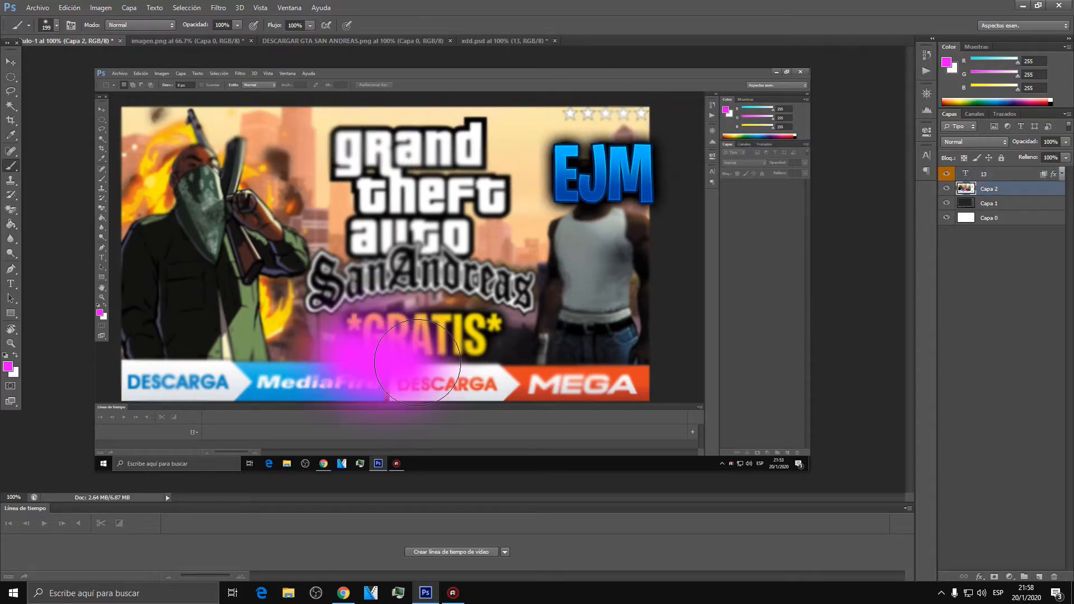
pyautogui.hotkey('ctrl', 'z')
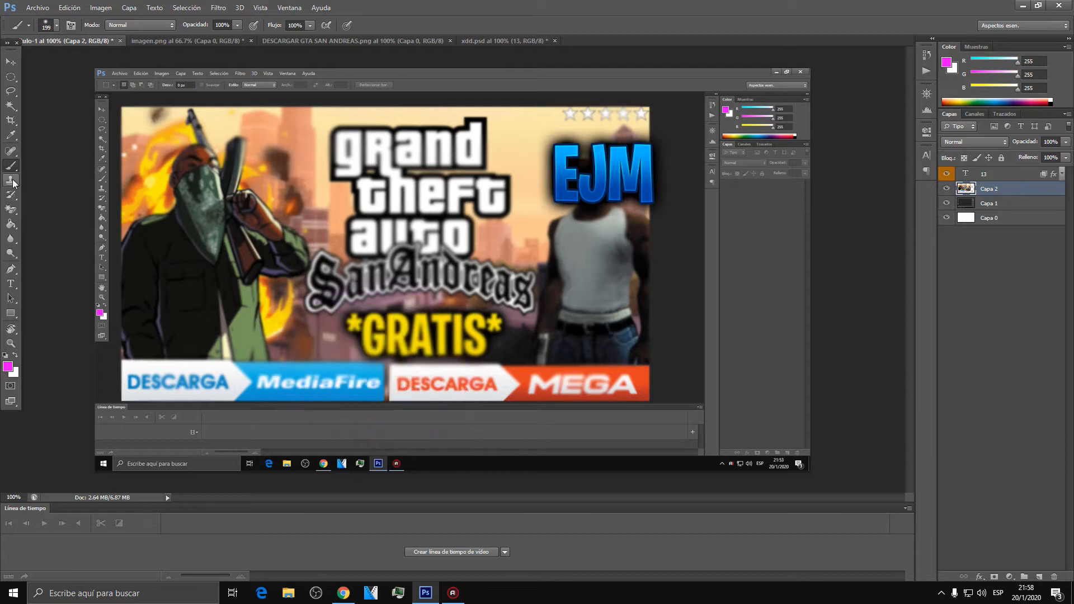
# Blur the red DESCARGA label beside MEGA on the GTA image with the Blur tool.
pyautogui.click(11, 238)
pyautogui.moveTo(427, 375); pyautogui.dragTo(462, 395)
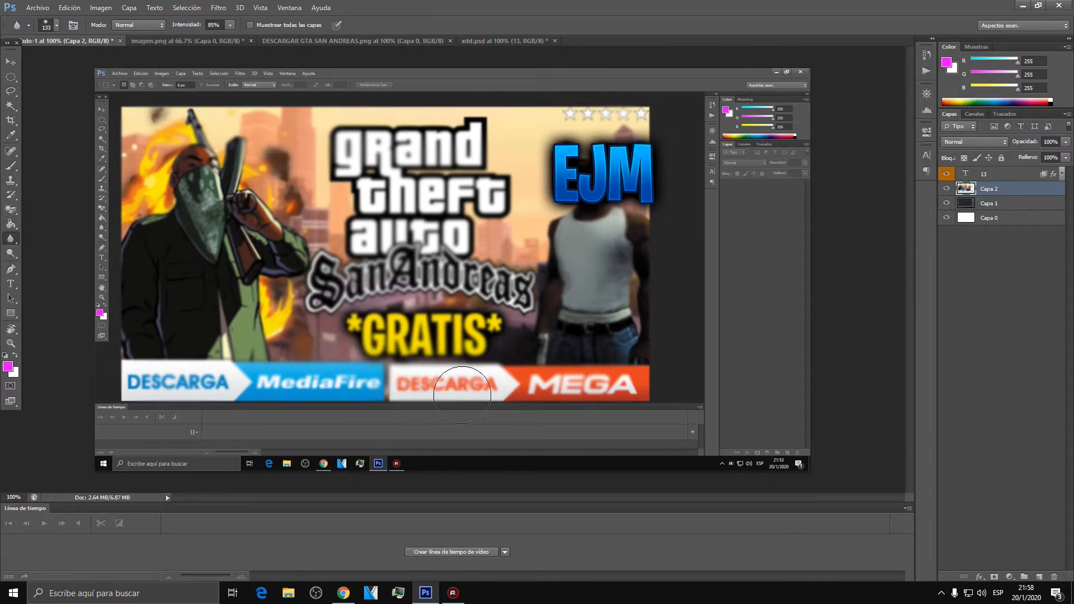
# Replace the EJM sample text with "COMO HACER UNA INTRO" and move it to the top of the canvas.
pyautogui.click(11, 64)
pyautogui.click(976, 177)
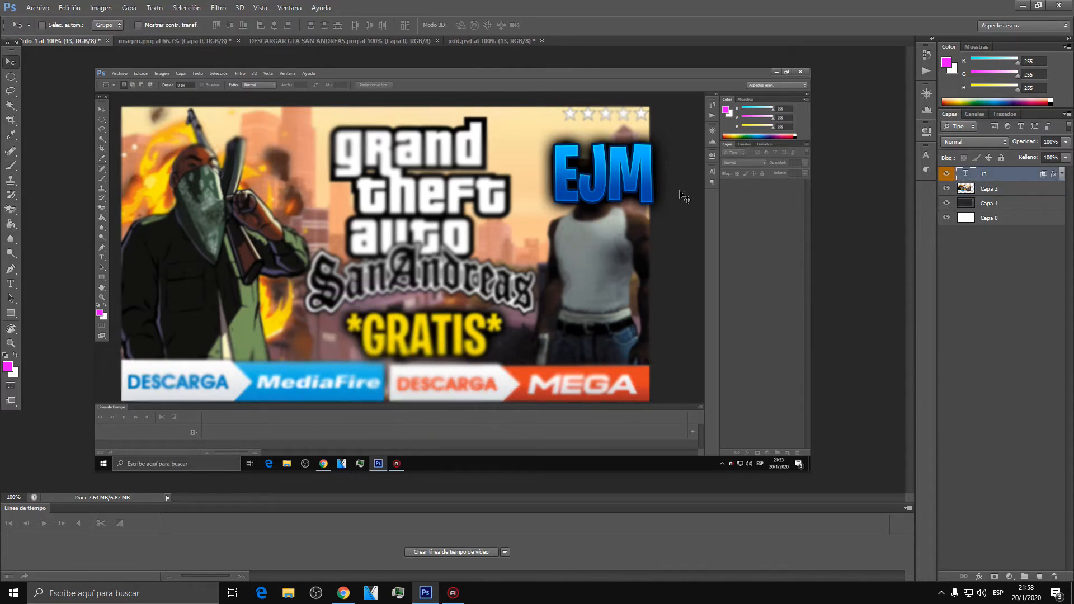
pyautogui.click(11, 283)
pyautogui.click(676, 188)
pyautogui.press('BackSpace')
pyautogui.press('BackSpace')
pyautogui.press('BackSpace')
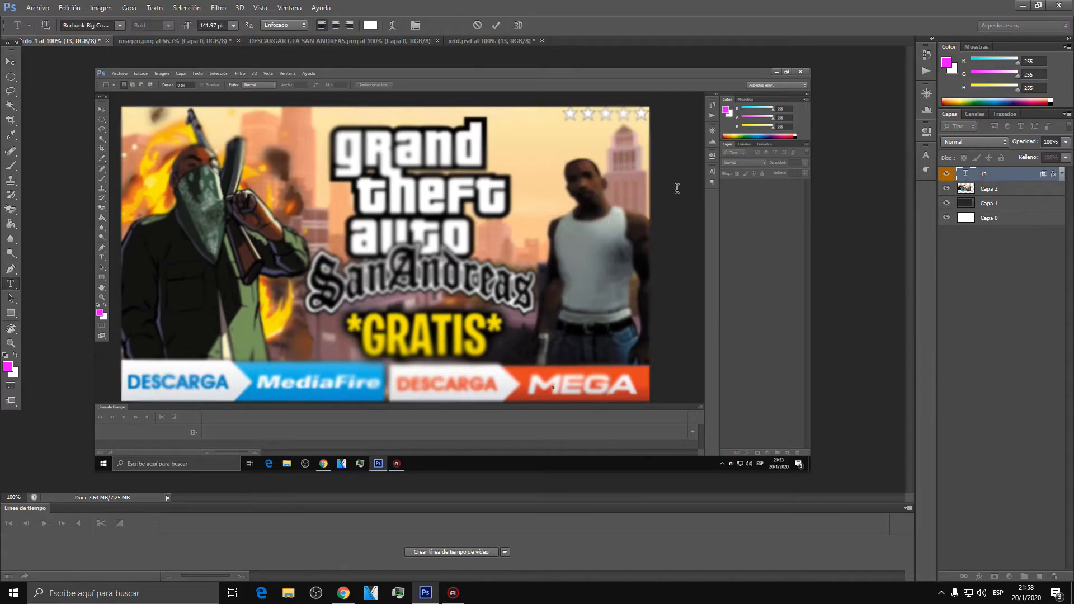
pyautogui.write('COMO')
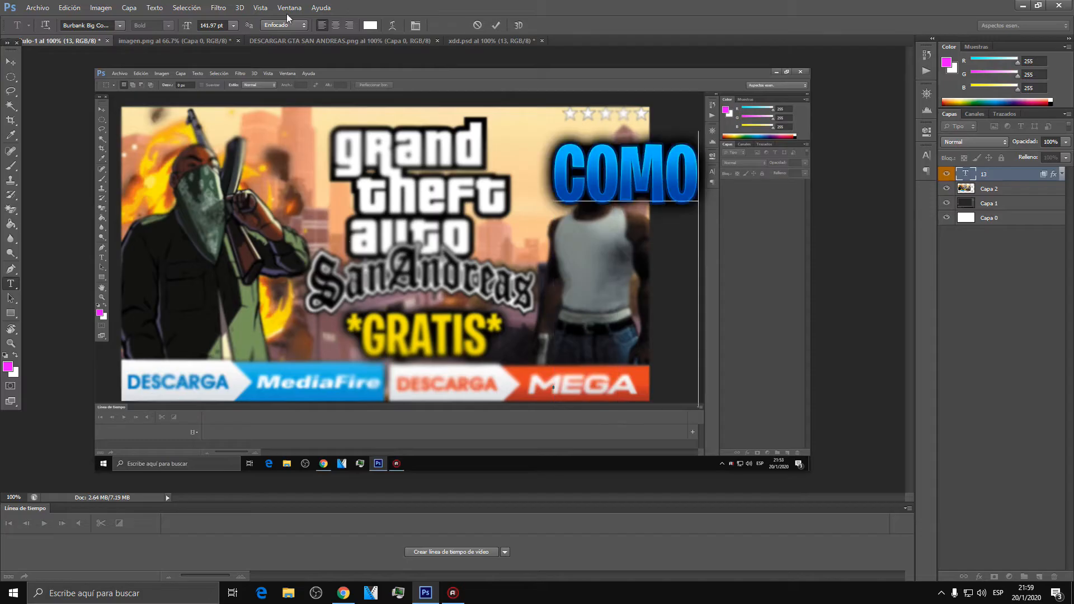
pyautogui.write(' HACE')
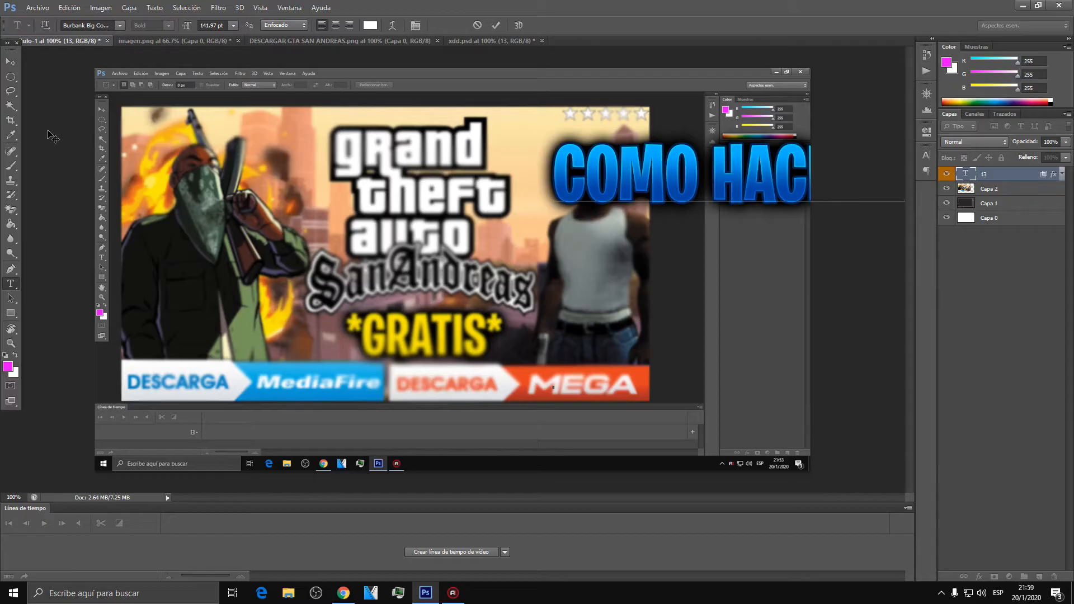
pyautogui.click(497, 26)
pyautogui.click(11, 62)
pyautogui.moveTo(709, 177); pyautogui.dragTo(349, 116)
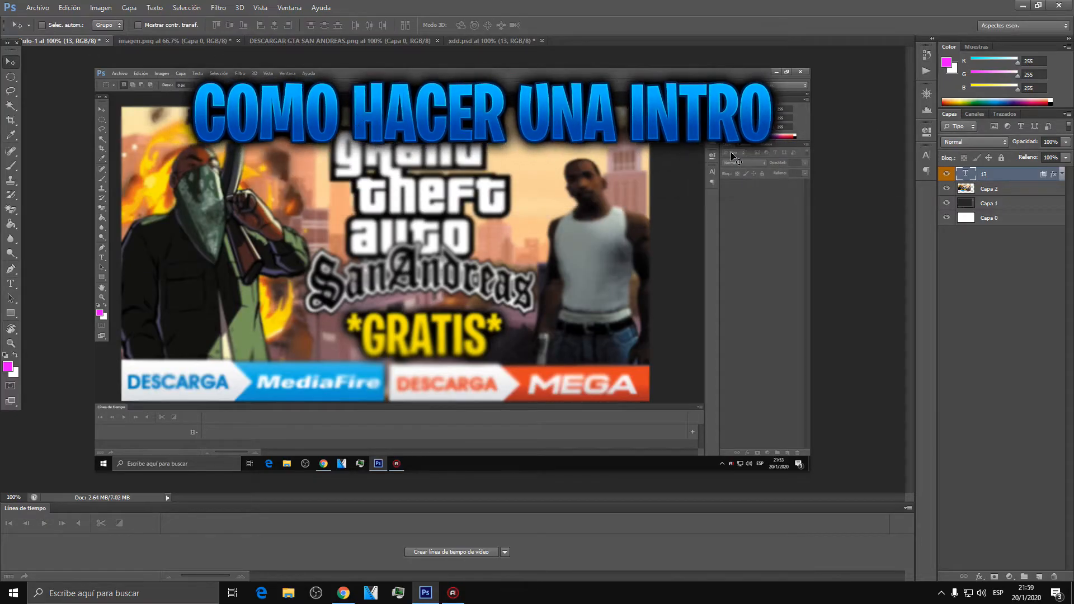
# Shorten the title text to "COMO HACER".
pyautogui.click(11, 283)
pyautogui.click(775, 115)
pyautogui.press('BackSpace')
pyautogui.press('BackSpace')
pyautogui.press('BackSpace')
pyautogui.press('BackSpace')
pyautogui.press('BackSpace')
pyautogui.press('BackSpace')
pyautogui.press('BackSpace')
pyautogui.press('BackSpace')
pyautogui.press('BackSpace')
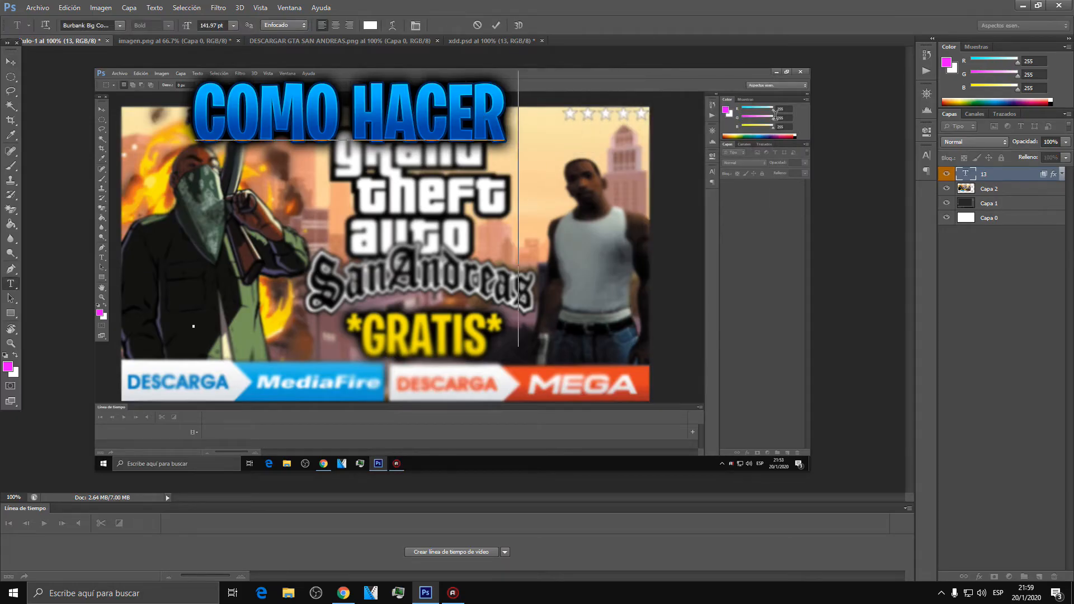
pyautogui.click(495, 25)
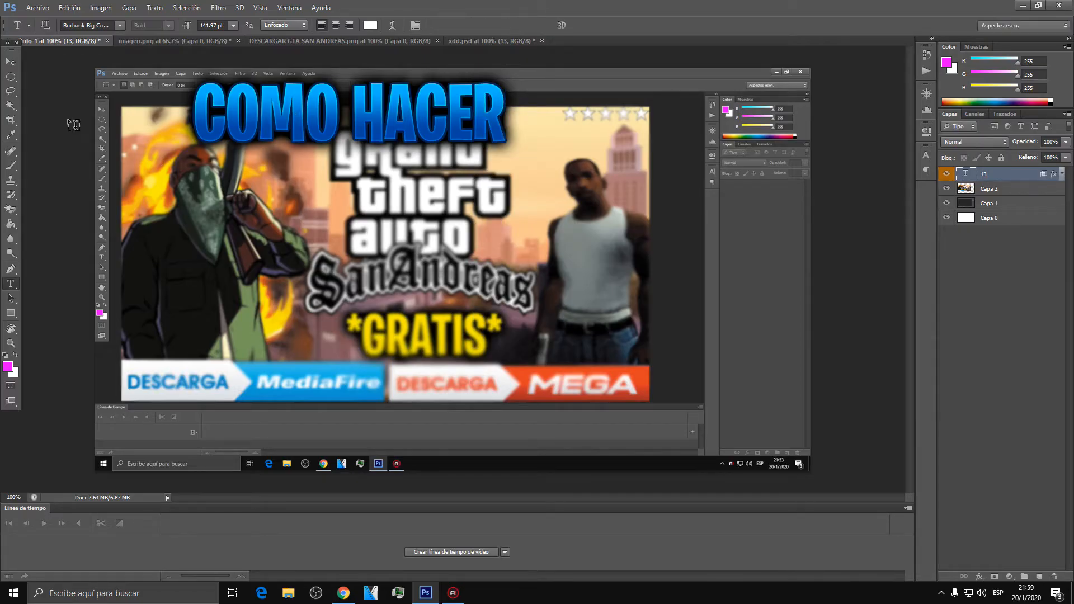
# Duplicate the title text layer, move the copy below the original and change its text to "MINIATURAS".
pyautogui.hotkey('ctrl', 'j')
pyautogui.click(10, 63)
pyautogui.moveTo(269, 115); pyautogui.dragTo(318, 221)
pyautogui.click(10, 284)
pyautogui.click(551, 229)
pyautogui.hotkey('ctrl', 'a')
pyautogui.write('MINIATURAS')
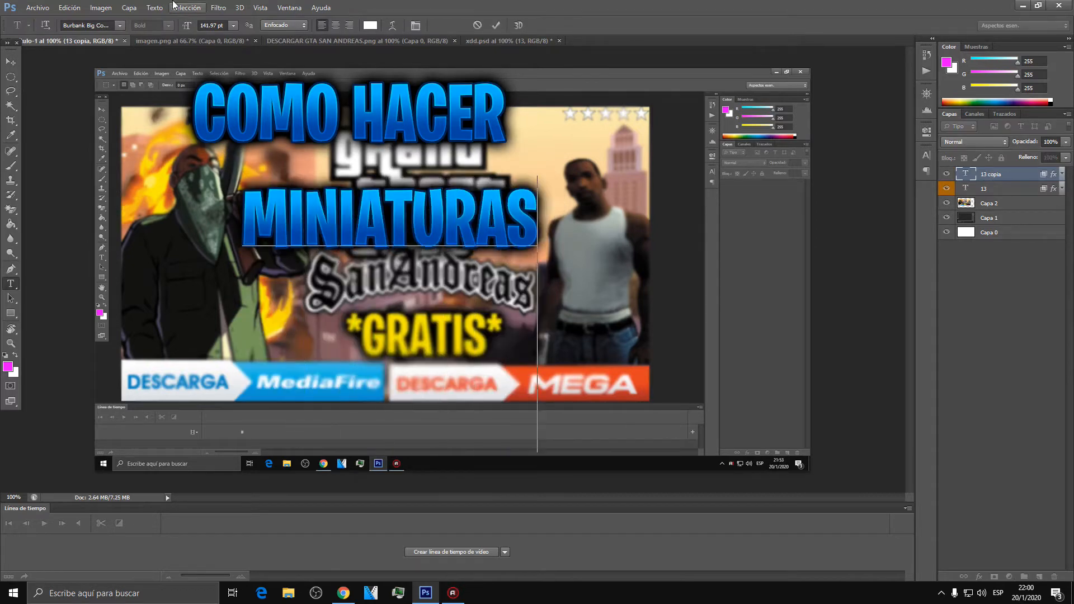
pyautogui.hotkey('ctrl', 'Return')
# Move both text lines to the canvas's upper-right area, with MINIATURAS directly beneath COMO HACER.
pyautogui.press('v')
pyautogui.moveTo(274, 120); pyautogui.dragTo(753, 106)
pyautogui.click(993, 191)
pyautogui.moveTo(654, 201); pyautogui.dragTo(652, 202)
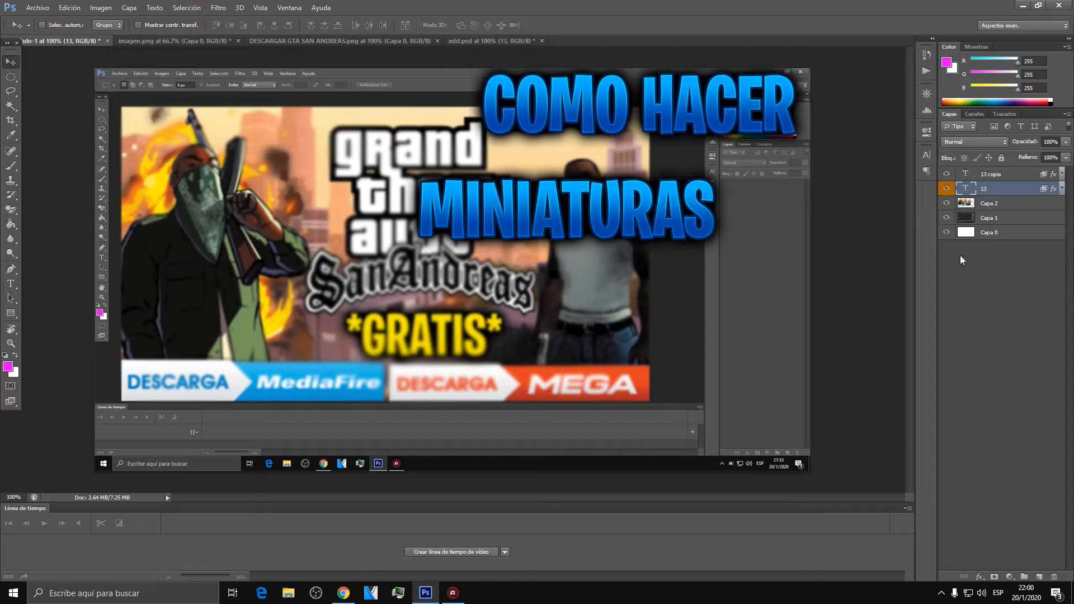
pyautogui.click(990, 174)
pyautogui.moveTo(588, 210); pyautogui.dragTo(670, 190)
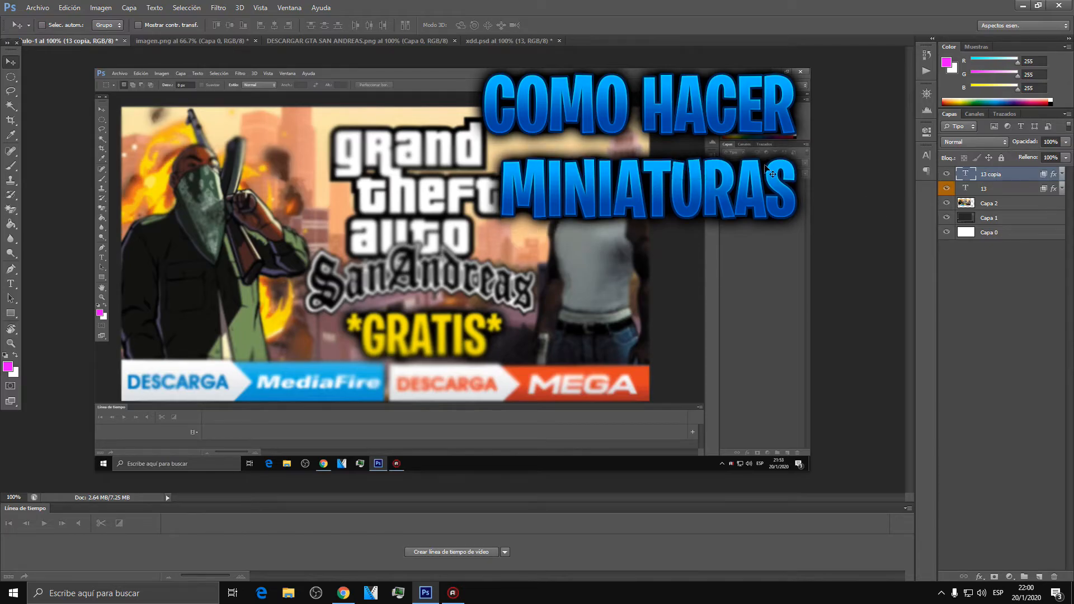
pyautogui.click(1016, 279)
pyautogui.click(609, 107)
pyautogui.click(538, 218)
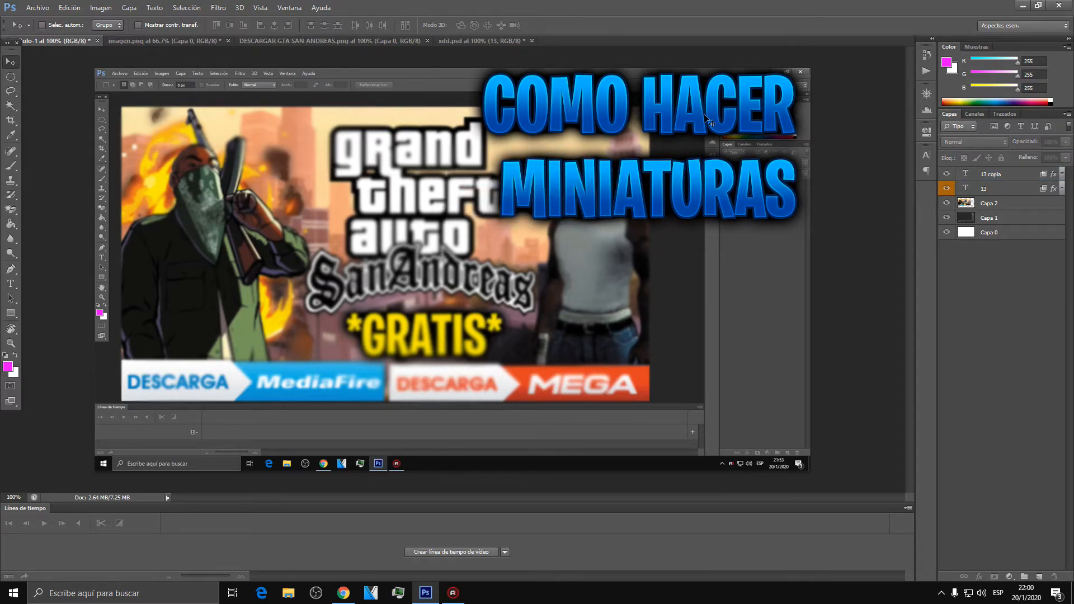
pyautogui.click(705, 119)
pyautogui.click(540, 217)
# Shift the MINIATURAS and COMO HACER lines slightly down and to the right.
pyautogui.click(981, 174)
pyautogui.moveTo(630, 106); pyautogui.dragTo(687, 125)
pyautogui.click(984, 189)
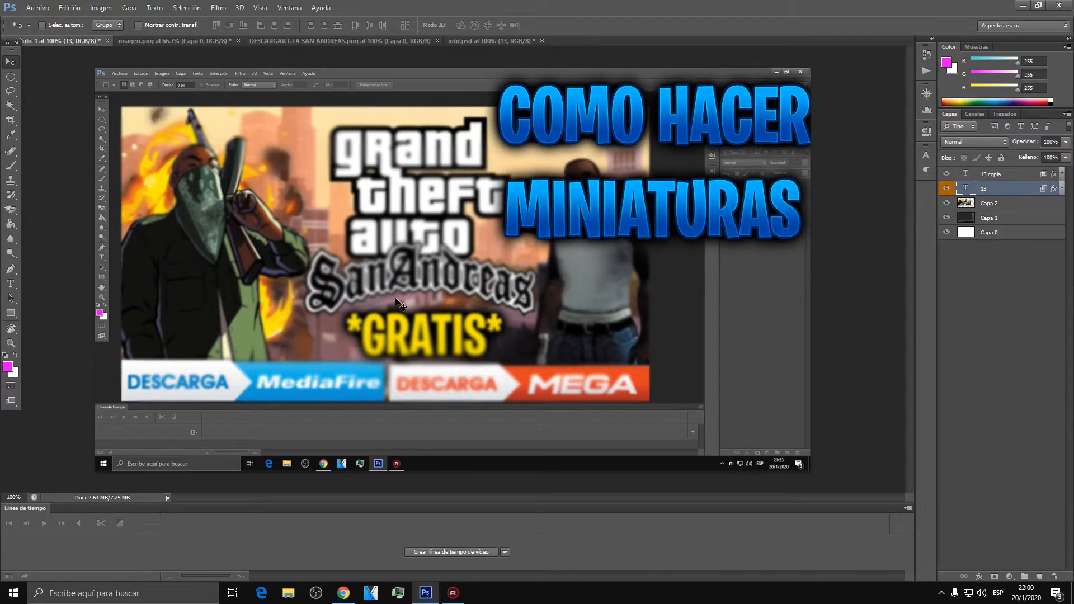
# Apply a white Color Overlay layer style to the MINIATURAS text.
pyautogui.click(1032, 308)
pyautogui.click(727, 165)
pyautogui.click(537, 219)
pyautogui.click(985, 188)
pyautogui.rightClick(978, 189)
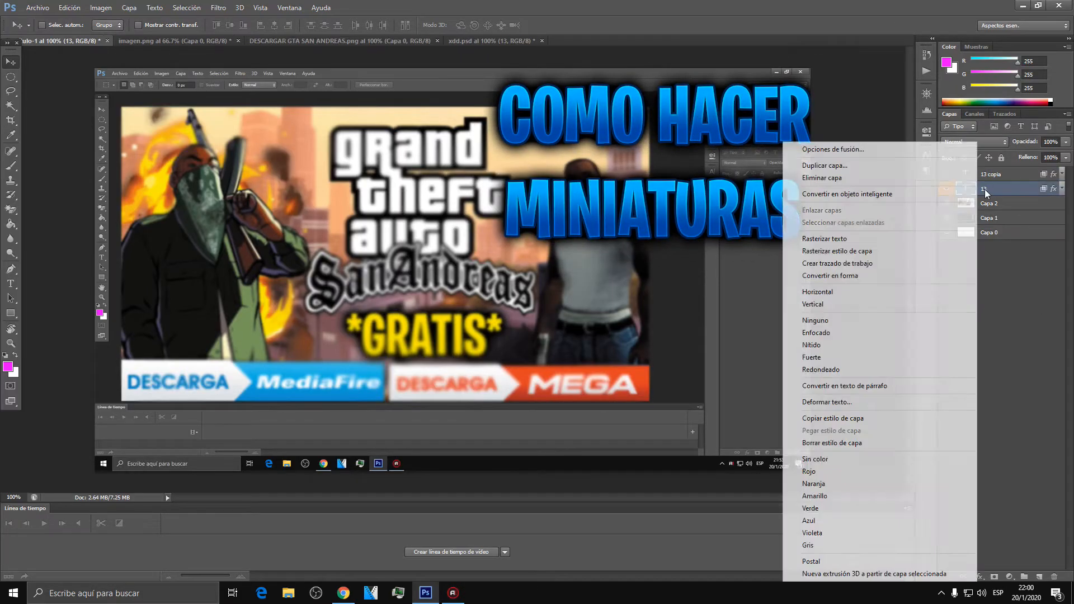
pyautogui.click(1002, 174)
pyautogui.rightClick(1001, 174)
pyautogui.click(914, 148)
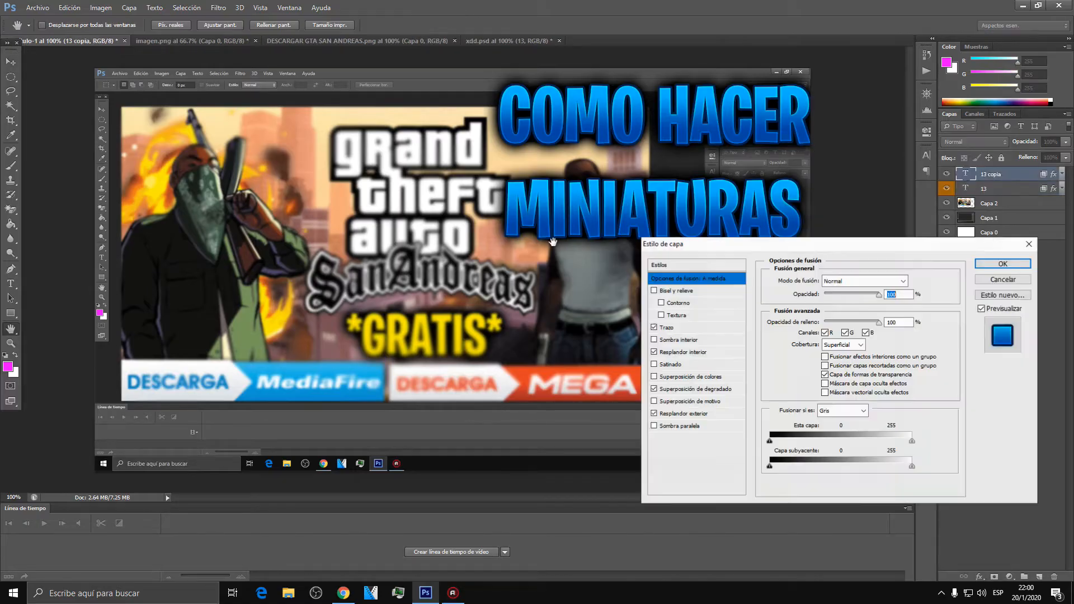
pyautogui.click(690, 376)
pyautogui.click(916, 281)
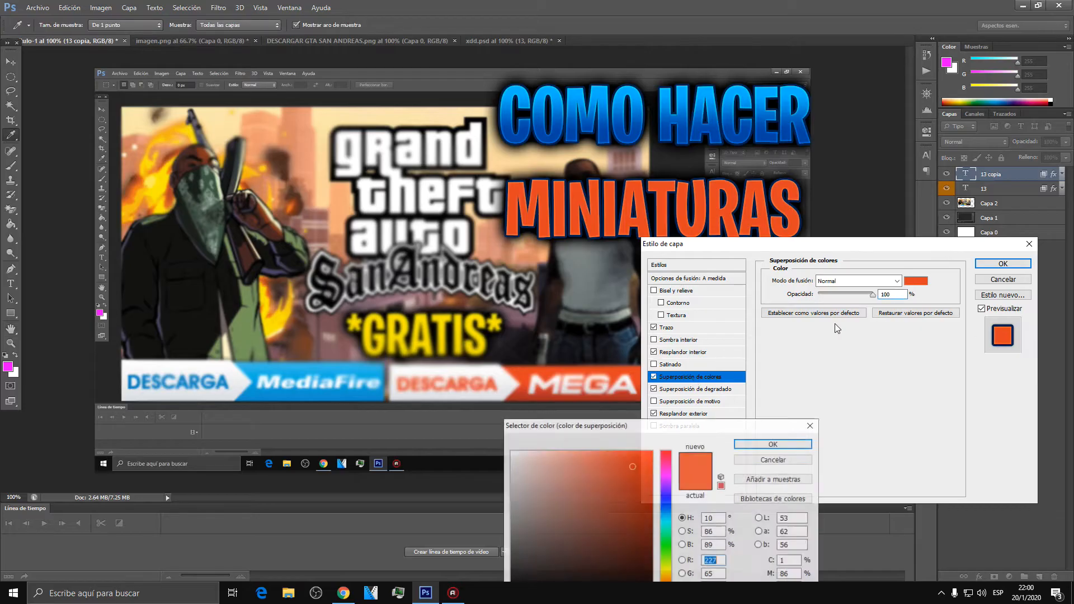
pyautogui.click(516, 451)
pyautogui.click(794, 445)
pyautogui.click(1003, 263)
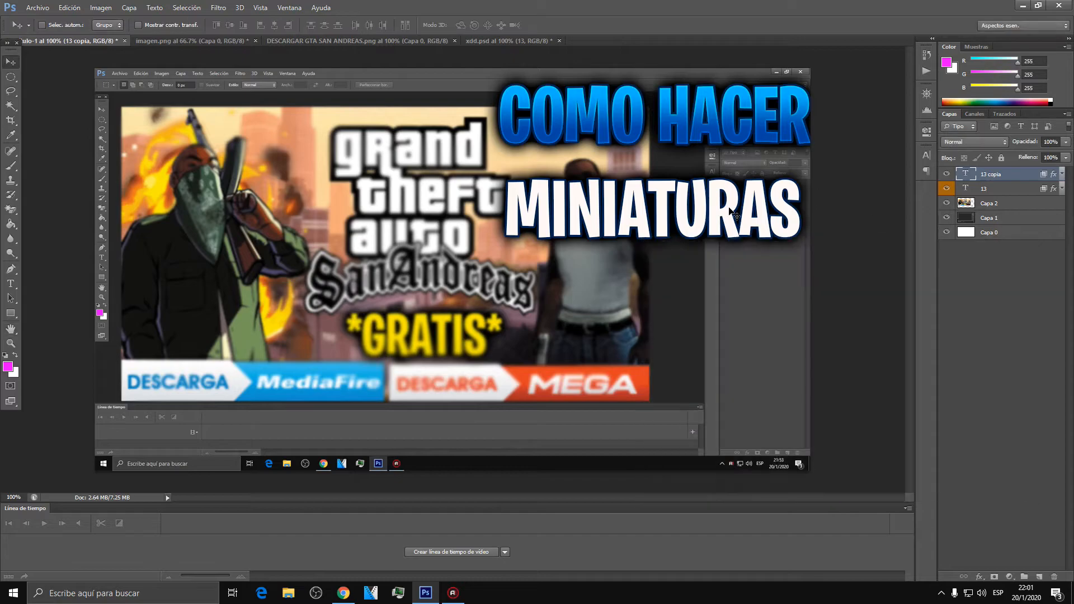
# Scale the MINIATURAS text to about 71% width and 89% height and place it directly beneath COMO HACER.
pyautogui.moveTo(707, 206); pyautogui.dragTo(718, 182)
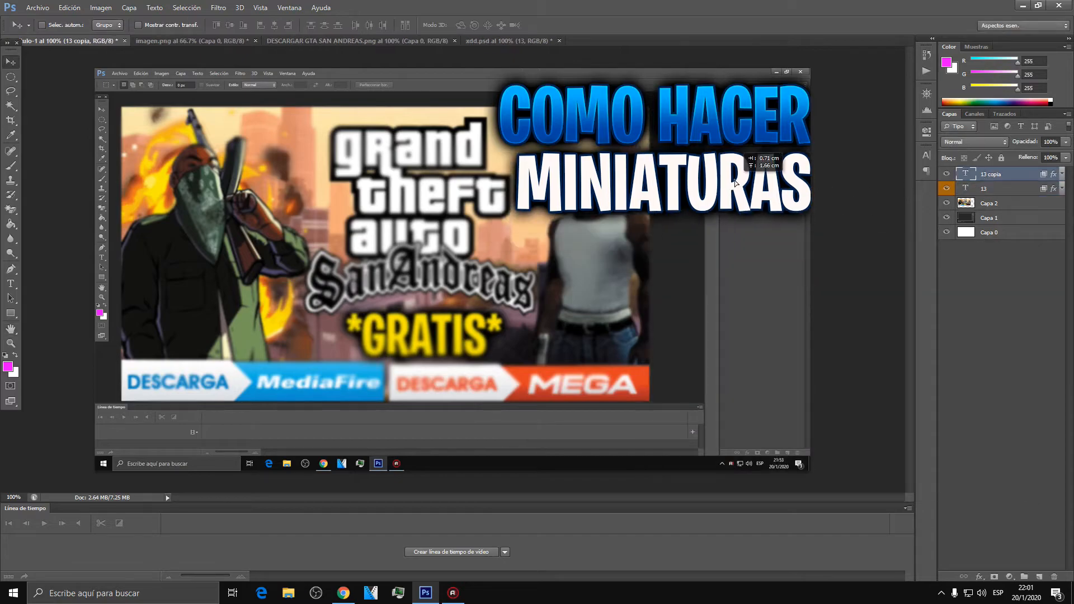
pyautogui.hotkey('ctrl', 't')
pyautogui.moveTo(516, 141); pyautogui.dragTo(576, 159)
pyautogui.moveTo(649, 191); pyautogui.dragTo(649, 174)
pyautogui.moveTo(576, 142); pyautogui.dragTo(624, 166)
pyautogui.moveTo(762, 193); pyautogui.dragTo(793, 201)
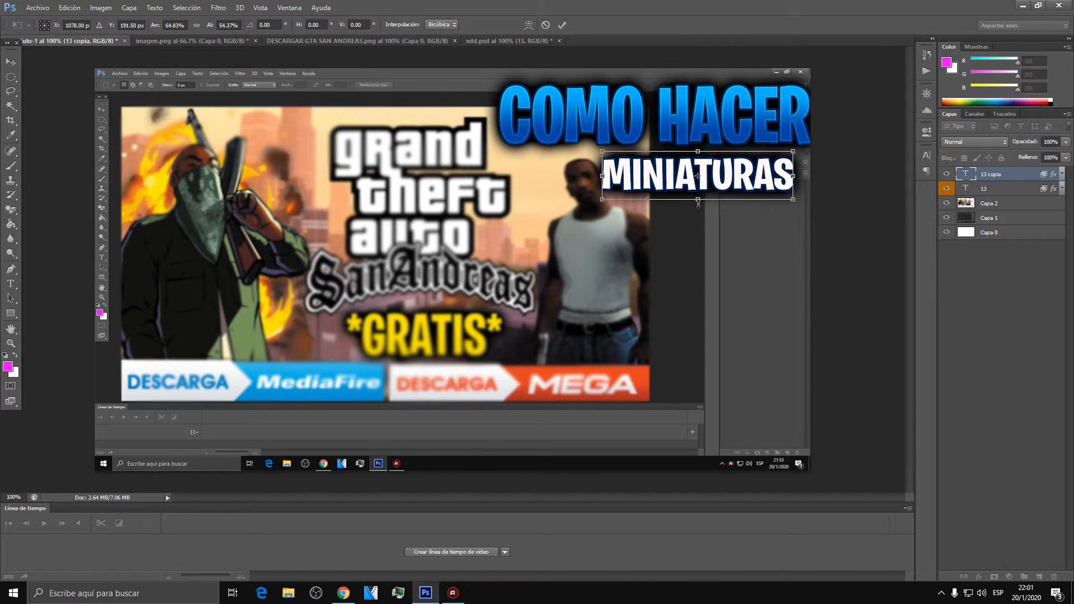
pyautogui.moveTo(697, 200); pyautogui.dragTo(696, 223)
pyautogui.moveTo(601, 153); pyautogui.dragTo(583, 147)
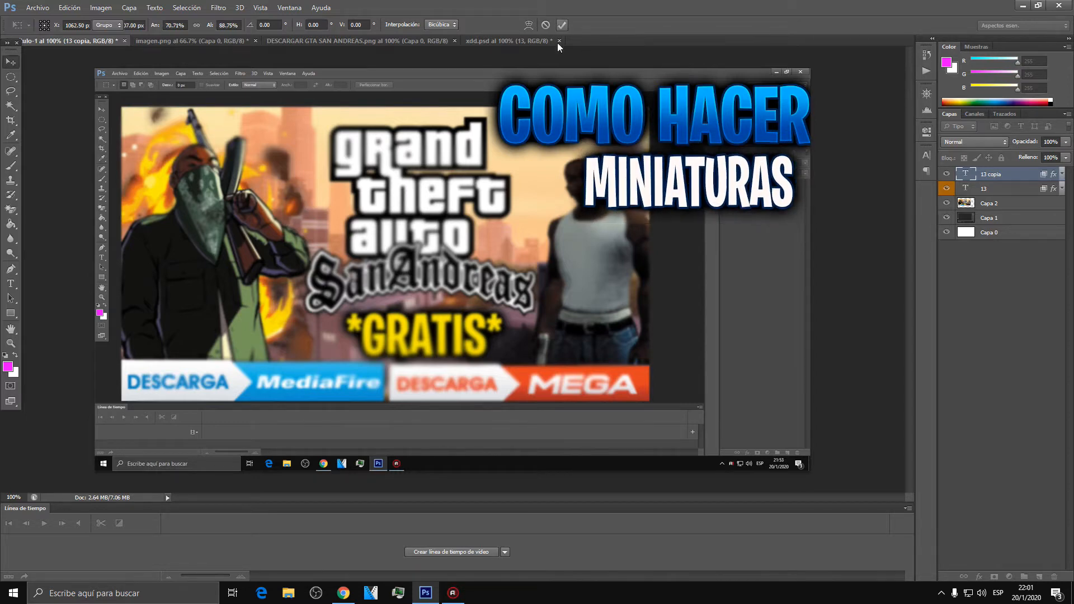
pyautogui.click(561, 25)
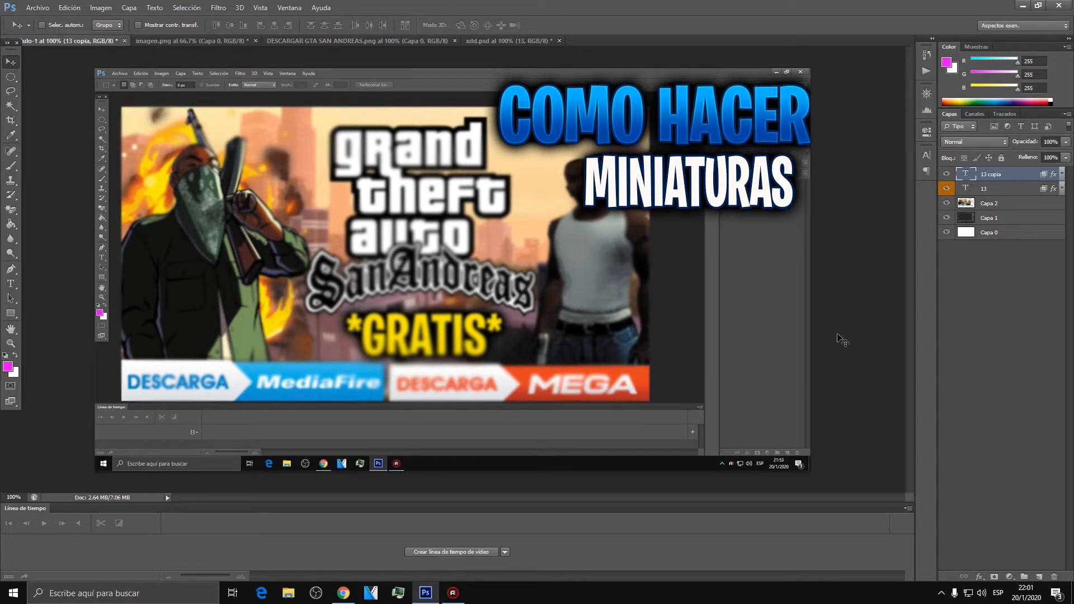
# Switch to xdd.psd, then hide and collapse its ESTILOS group.
pyautogui.click(976, 330)
pyautogui.click(482, 41)
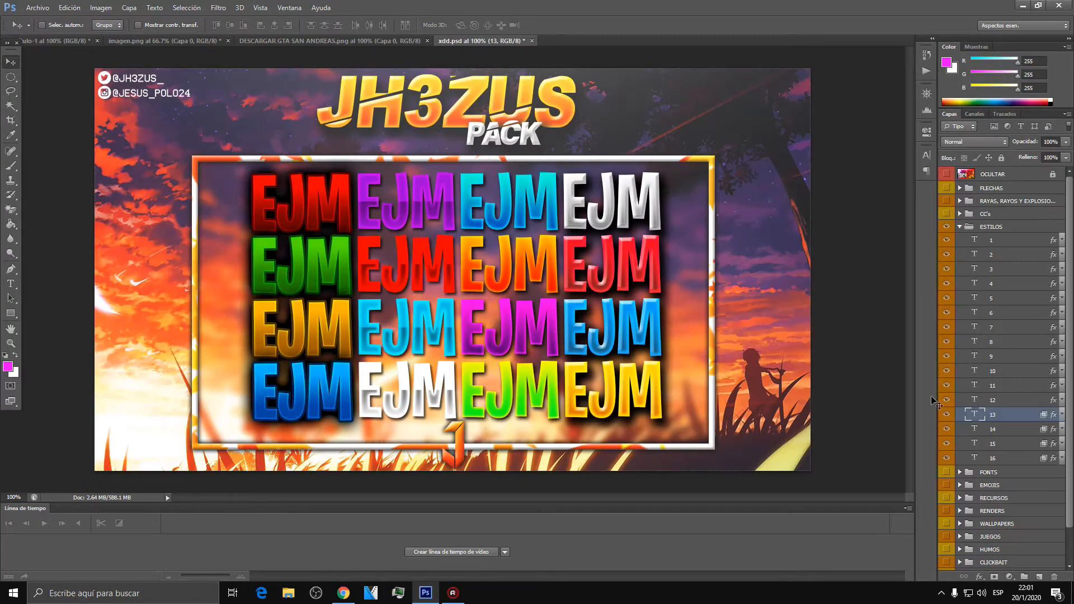
pyautogui.click(946, 226)
pyautogui.click(960, 227)
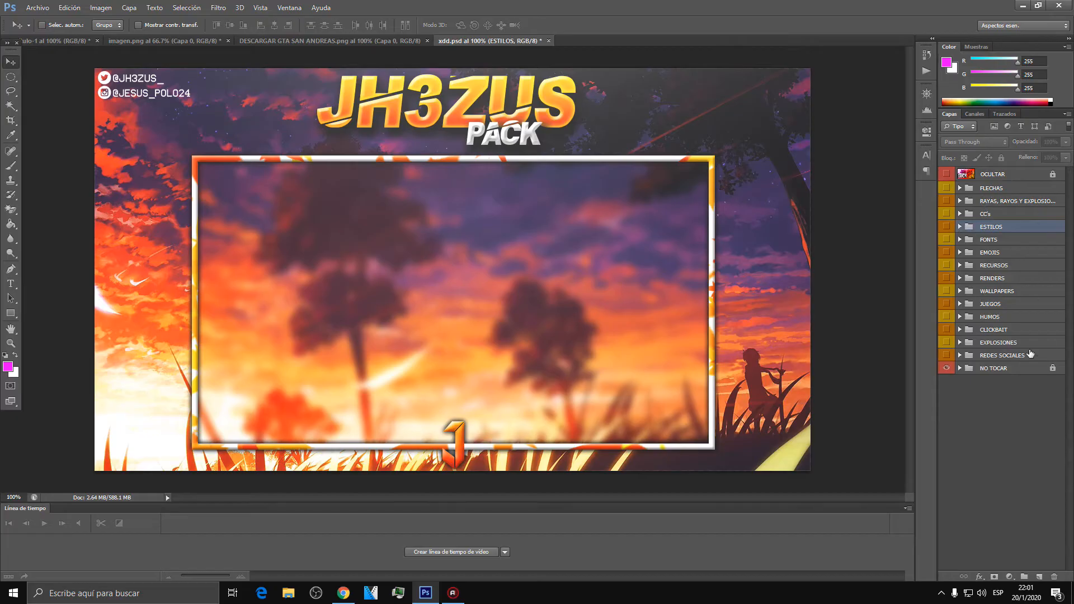
# Show layer 4 of the CLICKBAIT group, a red arrow, and bring it into the thumbnail document.
pyautogui.click(960, 330)
pyautogui.click(946, 387)
pyautogui.click(990, 386)
pyautogui.moveTo(513, 333); pyautogui.dragTo(655, 300)
# Rotate the red arrow about 102.6° and place it below MINIATURAS so it curves down toward the MEGA banner.
pyautogui.hotkey('ctrl', 't')
pyautogui.moveTo(741, 254); pyautogui.dragTo(544, 366)
pyautogui.moveTo(607, 305); pyautogui.dragTo(637, 314)
pyautogui.moveTo(718, 316); pyautogui.dragTo(724, 286)
pyautogui.moveTo(608, 260)
pyautogui.mouseDown()
pyautogui.moveTo(631, 276)
pyautogui.moveTo(622, 272)
pyautogui.mouseUp()
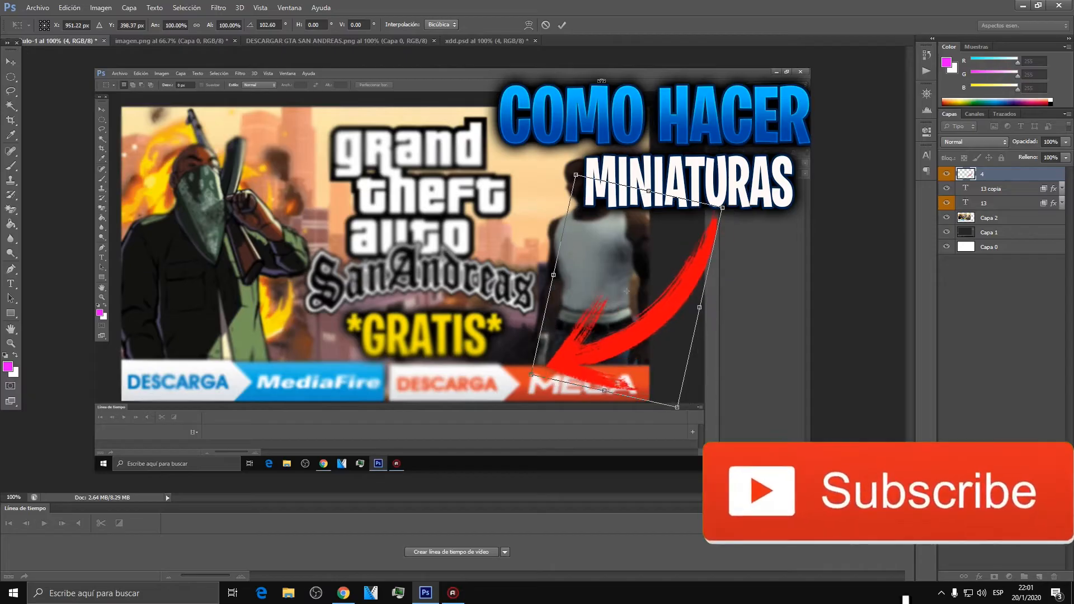
pyautogui.press('Return')
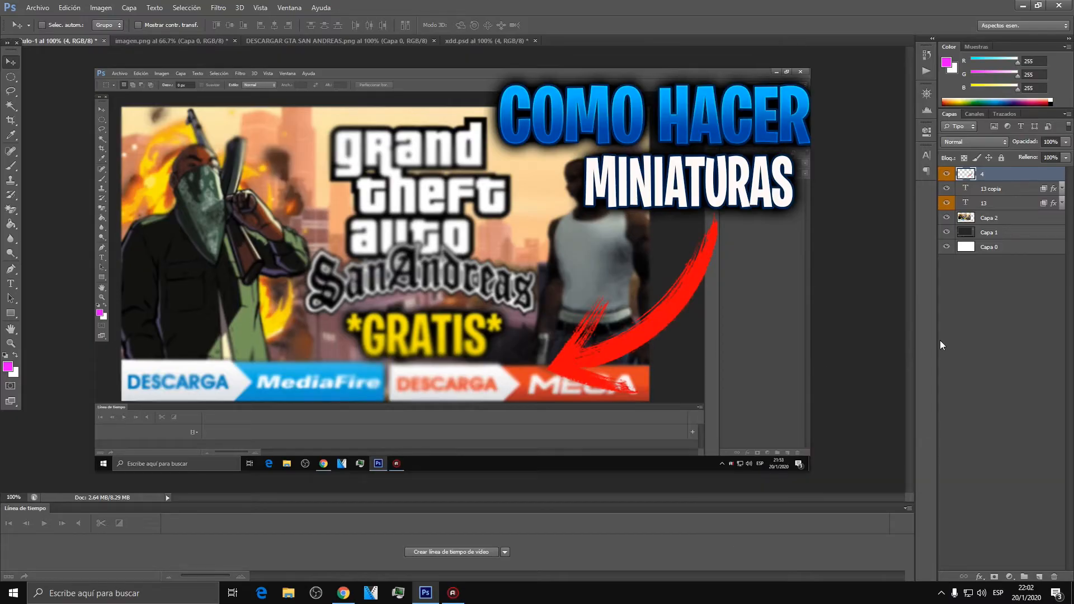
# Scale the GTA image on Capa 2 to about 71% and position it left of the red arrow's tip.
pyautogui.click(987, 218)
pyautogui.moveTo(993, 222); pyautogui.dragTo(990, 216)
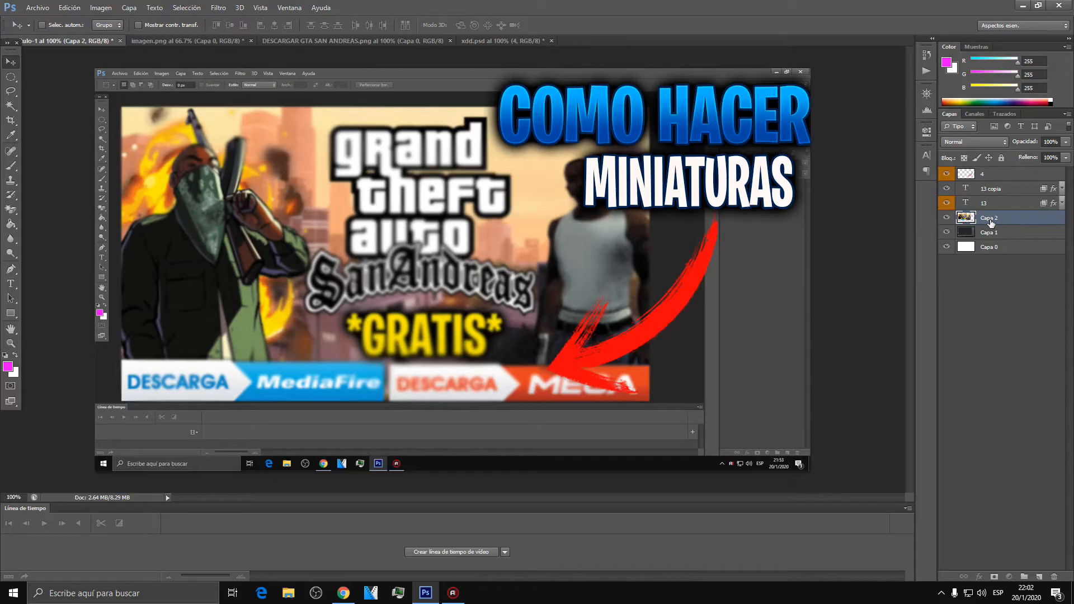
pyautogui.hotkey('ctrl', 't')
pyautogui.moveTo(653, 105); pyautogui.dragTo(482, 155)
pyautogui.moveTo(359, 296); pyautogui.dragTo(388, 291)
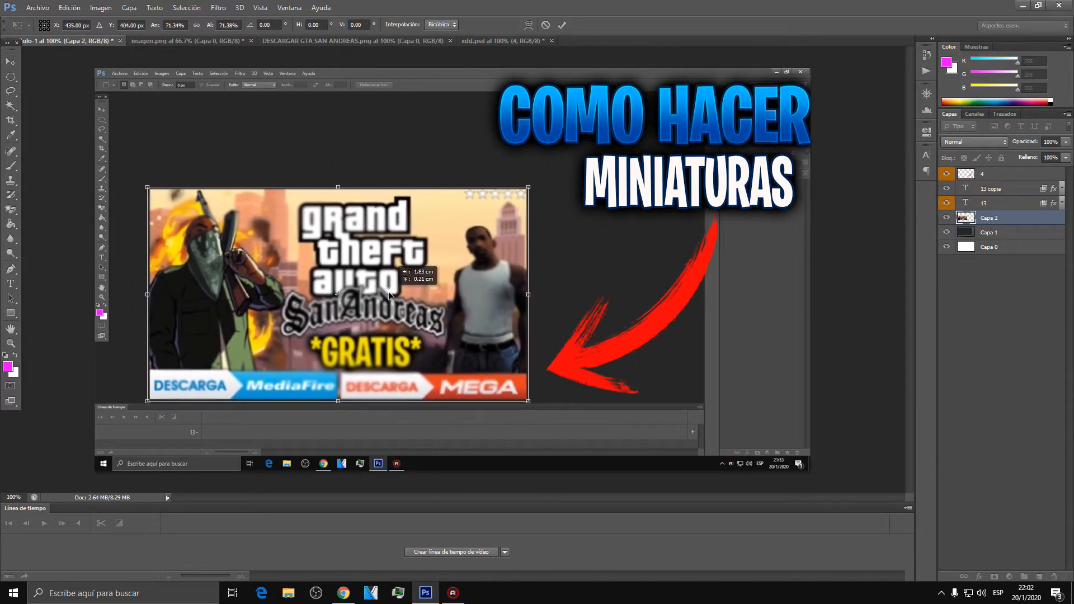
pyautogui.click(561, 25)
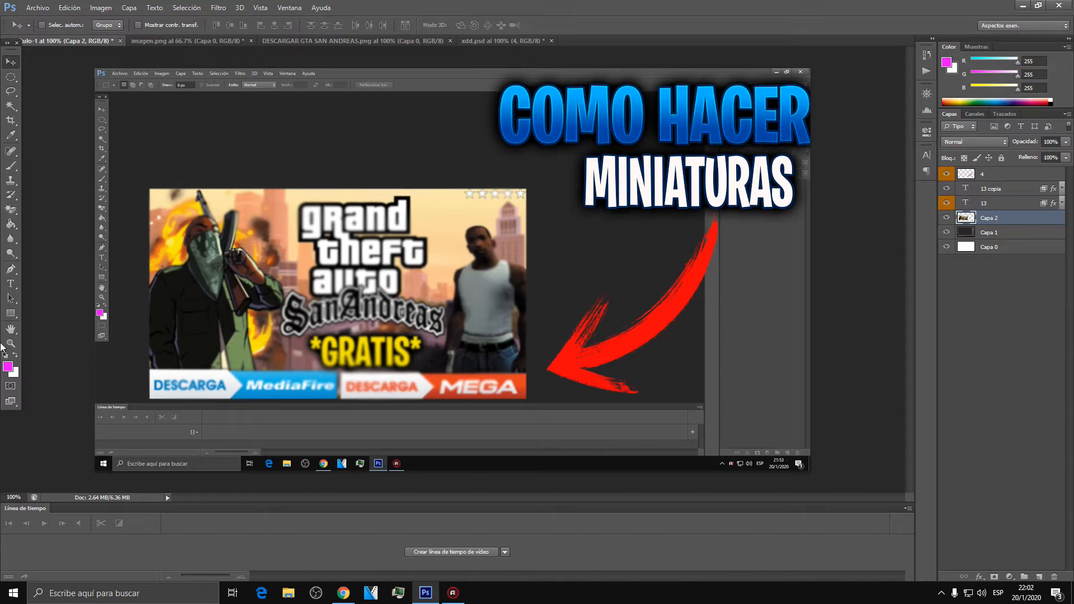
# Blur the masked character's area of the GTA image with the Blur tool at 100% strength.
pyautogui.click(10, 238)
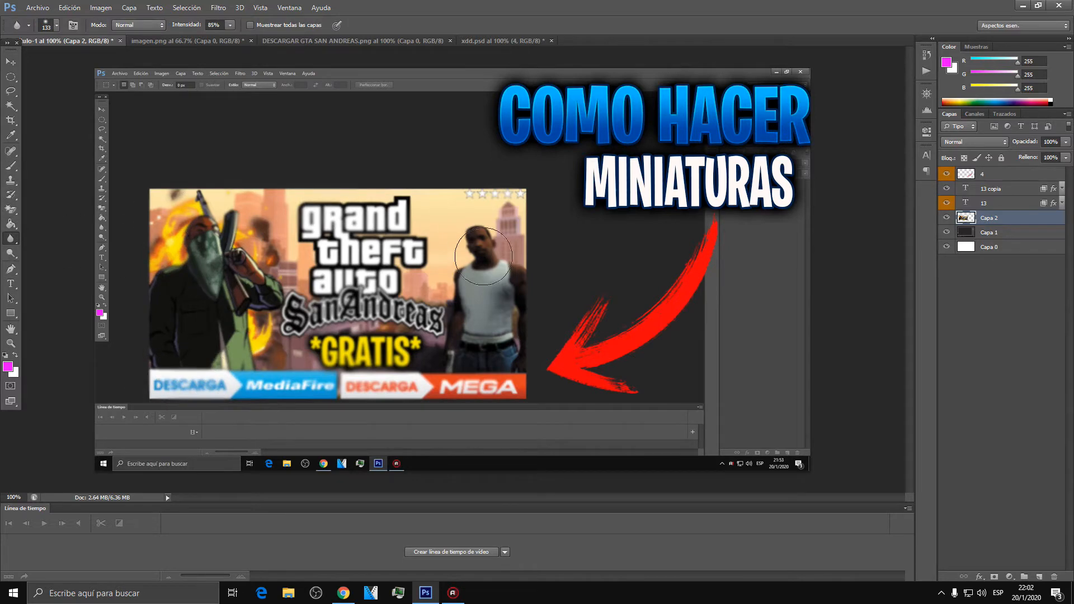
pyautogui.click(229, 24)
pyautogui.moveTo(246, 166)
pyautogui.mouseDown()
pyautogui.moveTo(197, 256)
pyautogui.moveTo(445, 206)
pyautogui.moveTo(191, 200)
pyautogui.mouseUp()
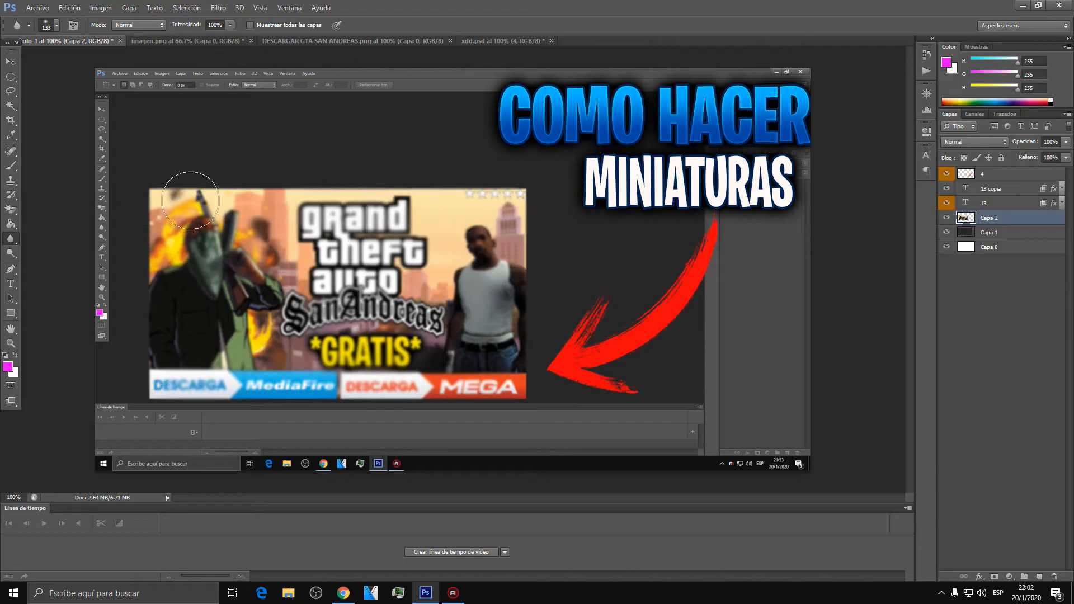
pyautogui.moveTo(177, 371)
pyautogui.mouseDown()
pyautogui.moveTo(457, 386)
pyautogui.moveTo(330, 347)
pyautogui.moveTo(313, 308)
pyautogui.moveTo(174, 226)
pyautogui.mouseUp()
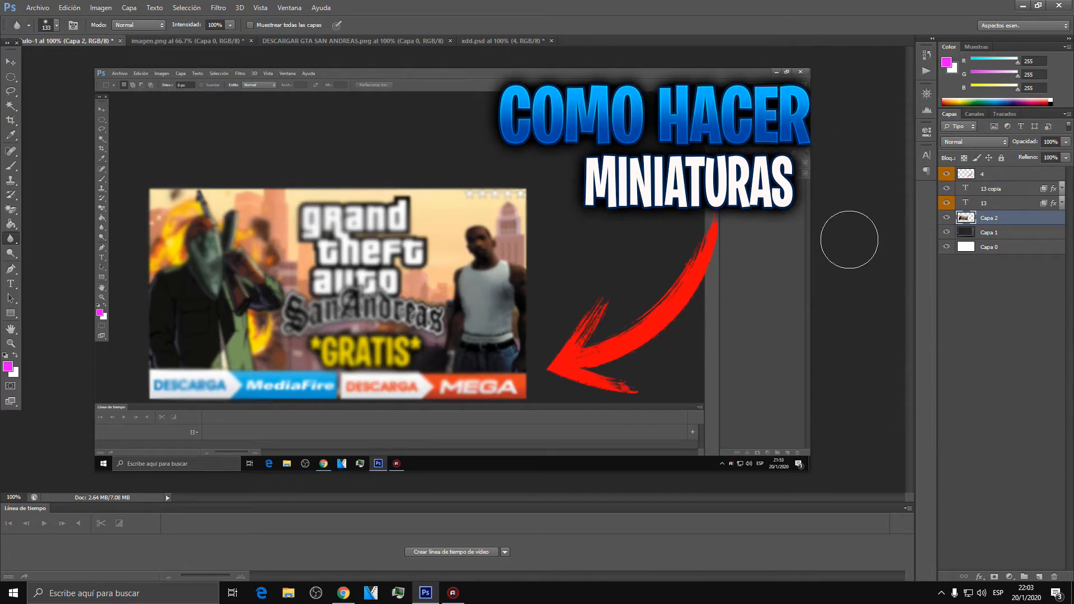
# Duplicate the Capa 1 workspace screenshot layer as "color".
pyautogui.click(1001, 233)
pyautogui.rightClick(991, 239)
pyautogui.click(865, 194)
pyautogui.write('color')
pyautogui.press('Return')
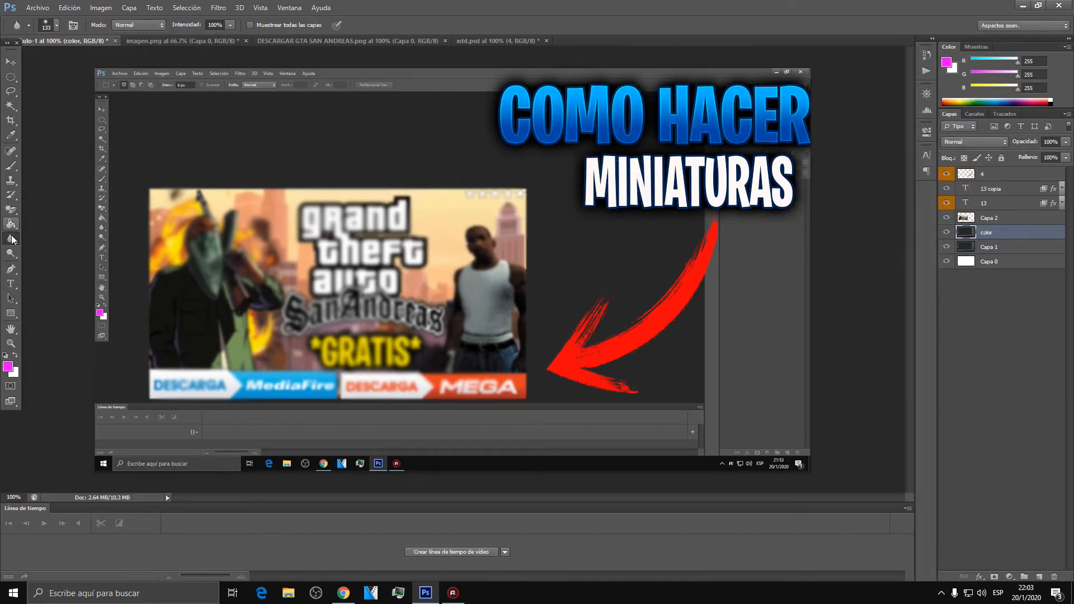
# Paint a soft magenta border around the canvas edges on the color layer with the Brush tool.
pyautogui.click(11, 365)
pyautogui.click(805, 445)
pyautogui.click(10, 168)
pyautogui.moveTo(66, 78)
pyautogui.mouseDown()
pyautogui.moveTo(56, 359)
pyautogui.moveTo(80, 479)
pyautogui.moveTo(346, 491)
pyautogui.moveTo(822, 479)
pyautogui.moveTo(842, 443)
pyautogui.moveTo(837, 111)
pyautogui.moveTo(775, 52)
pyautogui.moveTo(115, 44)
pyautogui.mouseUp()
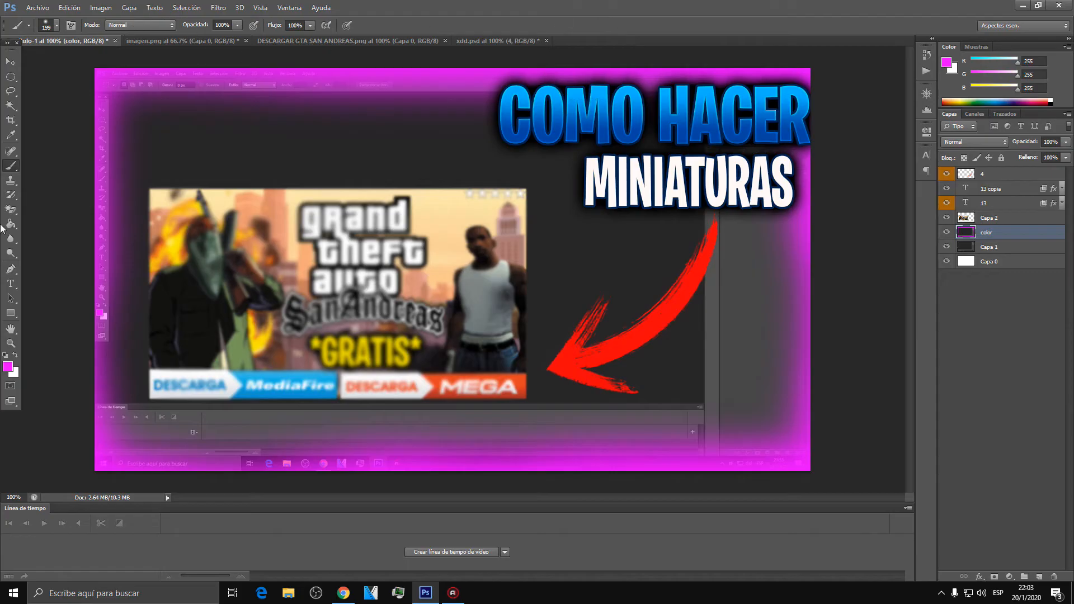
# Set the color layer's blend mode to Luz fuerte.
pyautogui.click(974, 142)
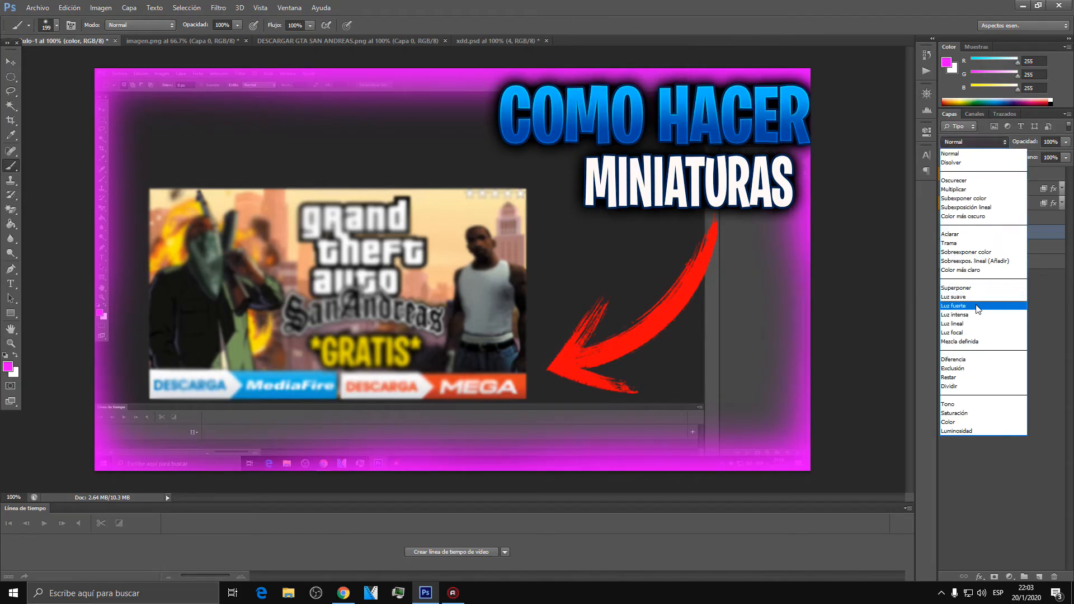
pyautogui.click(957, 305)
pyautogui.click(974, 141)
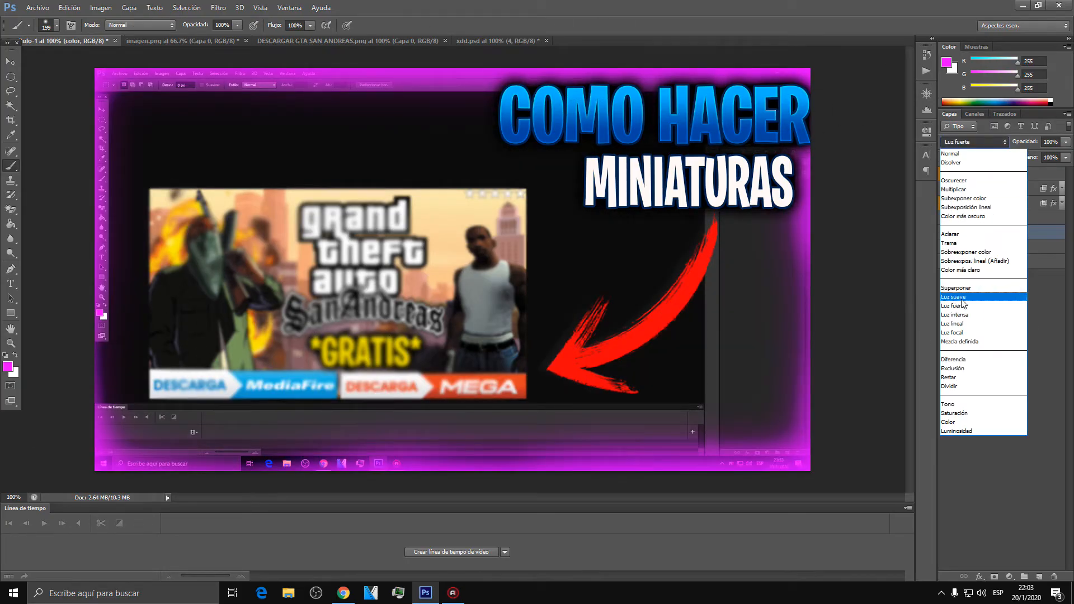
pyautogui.press('Escape')
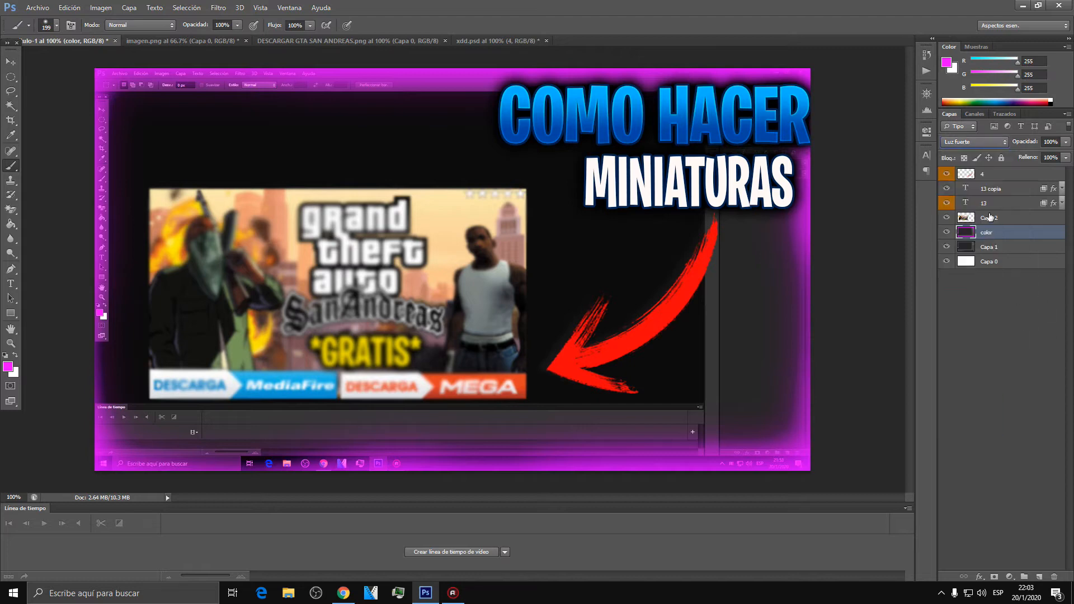
pyautogui.click(996, 189)
pyautogui.keyDown('shift'); pyautogui.click(995, 203); pyautogui.keyUp('shift')
pyautogui.rightClick(1001, 203)
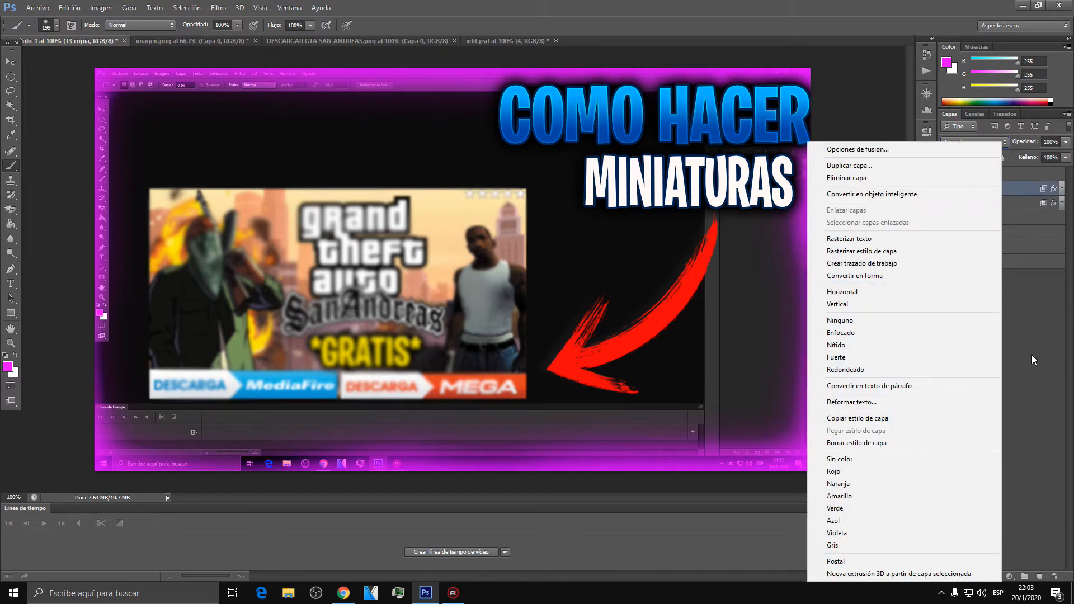
pyautogui.click(1003, 282)
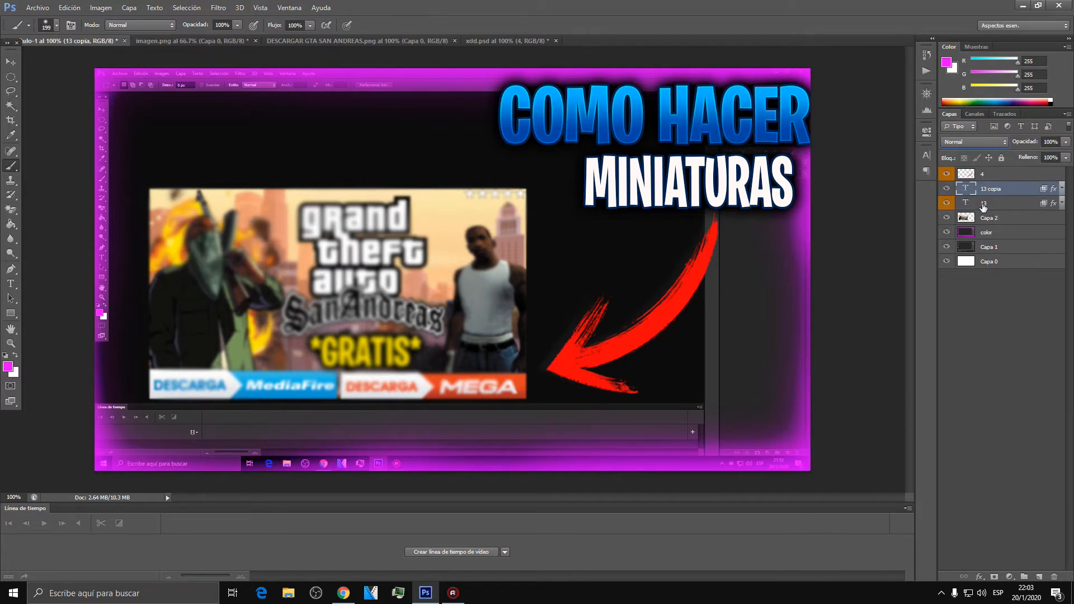
# Move the COMO HACER text slightly left and down, away from the canvas's right edge.
pyautogui.click(1013, 199)
pyautogui.press('v')
pyautogui.moveTo(706, 112); pyautogui.dragTo(687, 122)
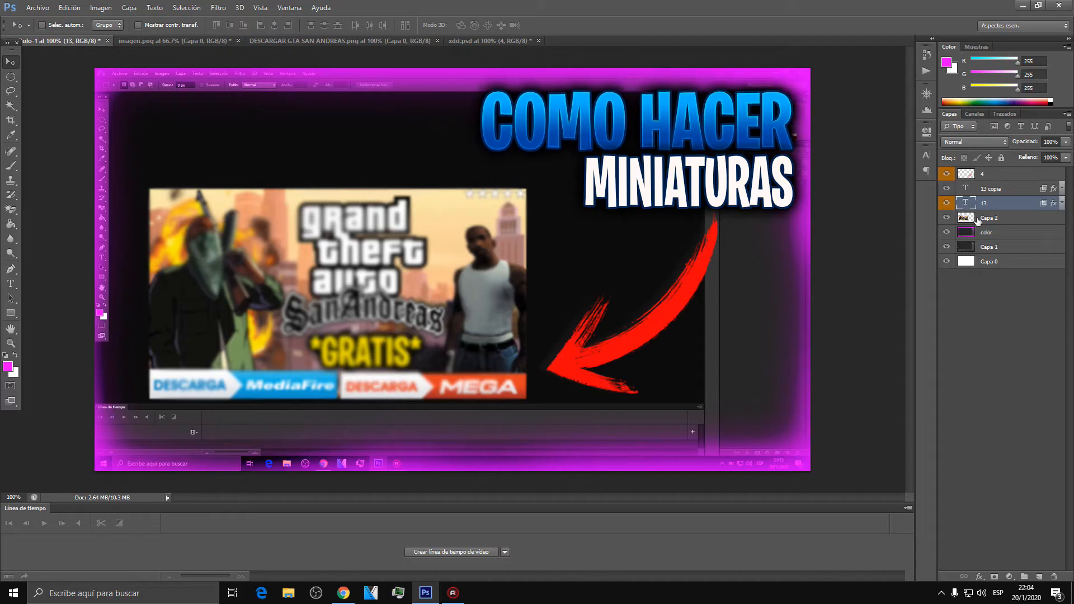
# Move the MINIATURAS text and the red arrow slightly down and to the left.
pyautogui.click(996, 188)
pyautogui.moveTo(725, 194); pyautogui.dragTo(707, 207)
pyautogui.click(986, 176)
pyautogui.moveTo(685, 288); pyautogui.dragTo(680, 312)
# Lower the MINIATURAS text a little more and bring the COMO HACER text down above it.
pyautogui.click(987, 192)
pyautogui.moveTo(683, 135); pyautogui.dragTo(683, 148)
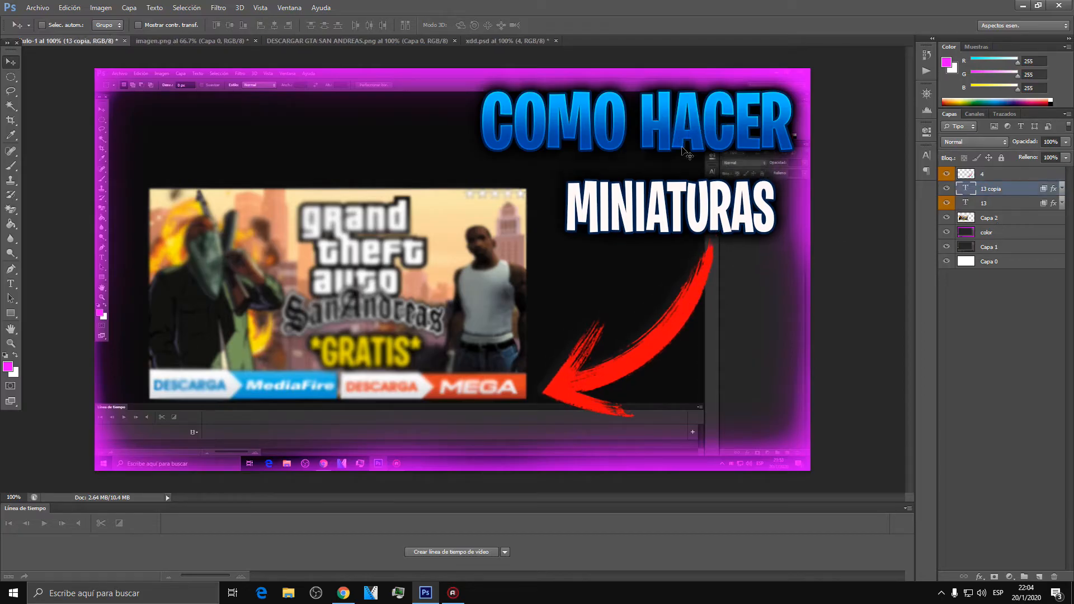
pyautogui.click(1004, 205)
pyautogui.moveTo(744, 131); pyautogui.dragTo(739, 145)
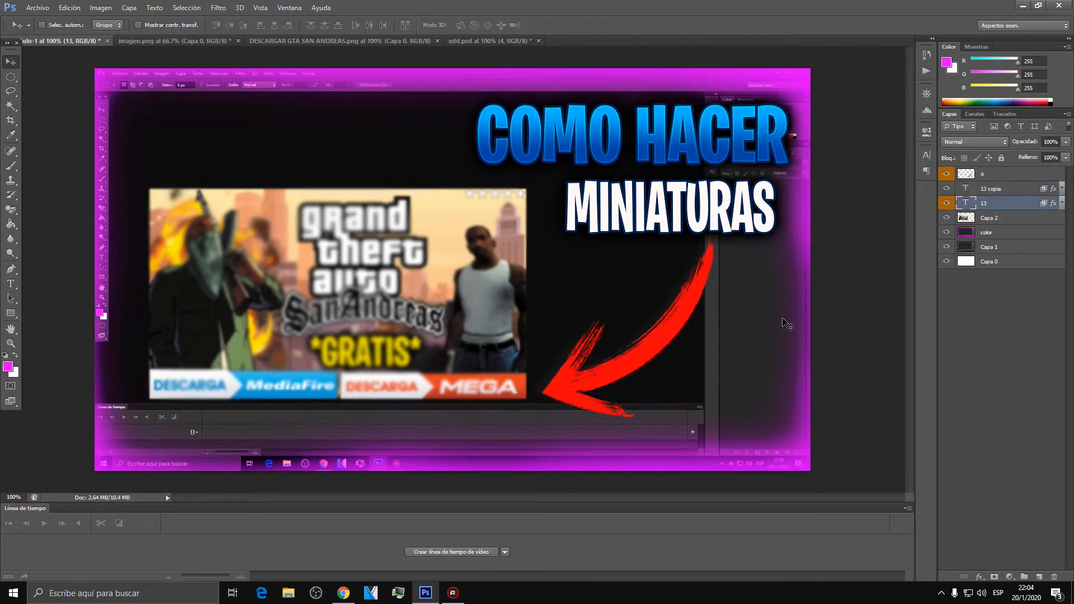
# Scale the red arrow to about 85% and fit it below MINIATURAS with its tip beside the GTA image.
pyautogui.click(984, 174)
pyautogui.hotkey('ctrl', 't')
pyautogui.moveTo(511, 259); pyautogui.dragTo(557, 259)
pyautogui.hotkey('ctrl', 'z')
pyautogui.moveTo(655, 369); pyautogui.dragTo(633, 342)
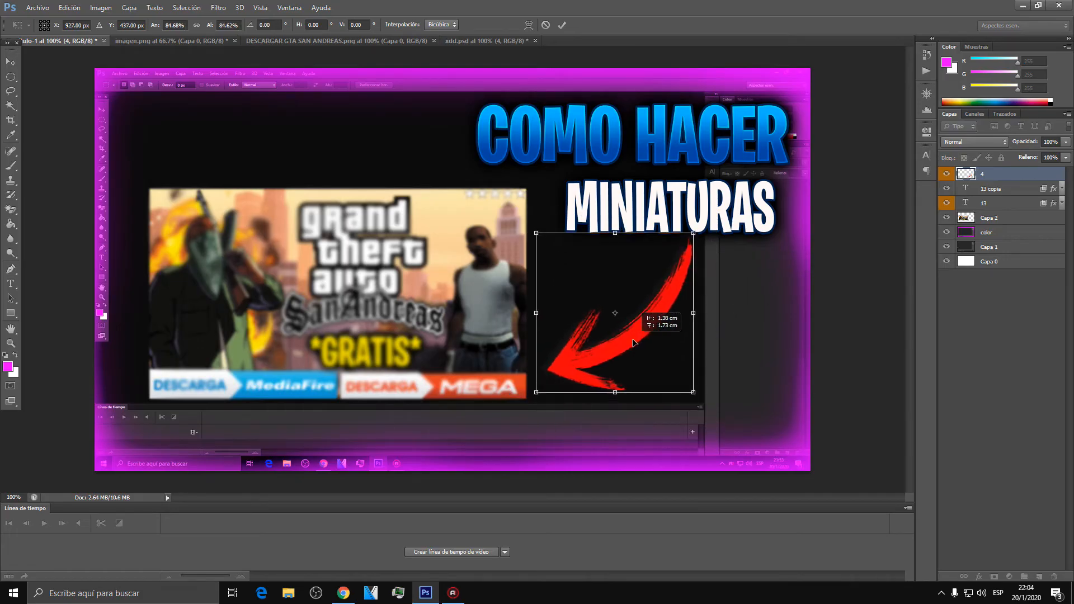
pyautogui.click(563, 25)
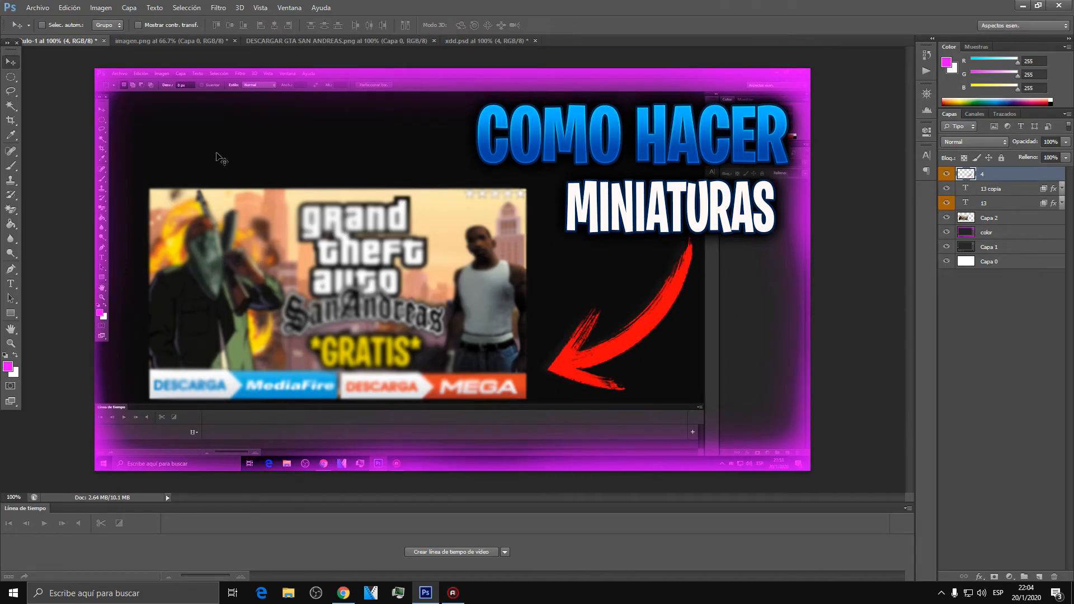
# Brush more magenta along the left, bottom and right canvas edges on the color layer.
pyautogui.click(1031, 388)
pyautogui.click(980, 233)
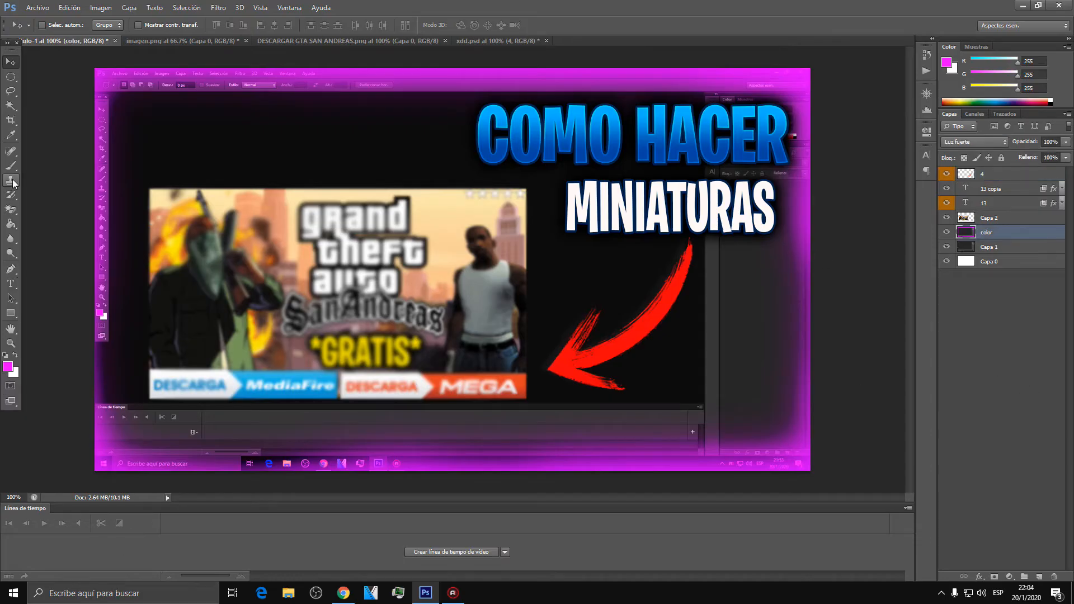
pyautogui.press('b')
pyautogui.moveTo(60, 337); pyautogui.dragTo(68, 402)
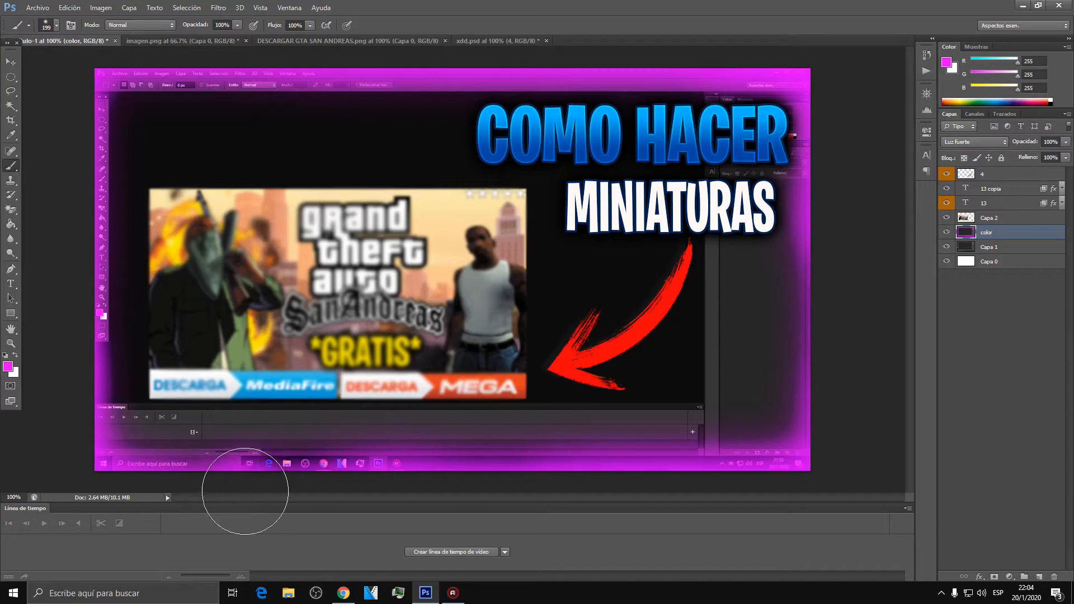
pyautogui.moveTo(321, 485)
pyautogui.mouseDown()
pyautogui.moveTo(795, 478)
pyautogui.moveTo(839, 376)
pyautogui.mouseUp()
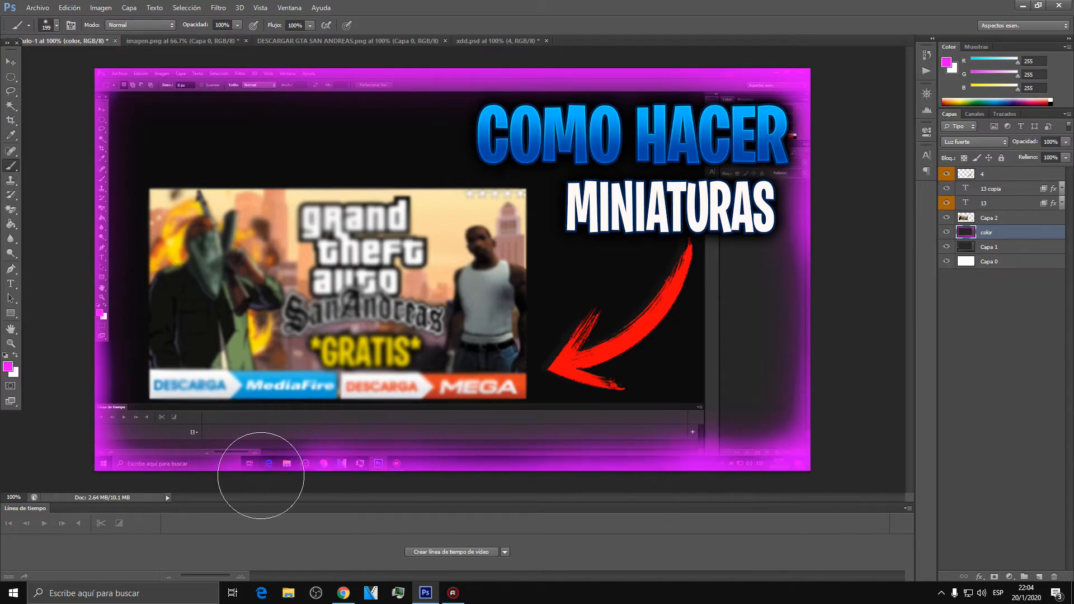